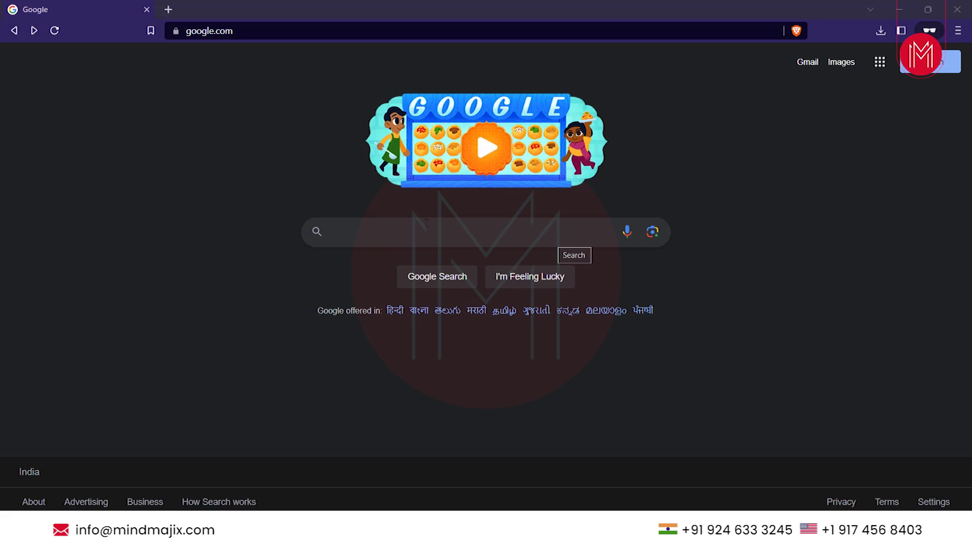
# Search the web for "download python" and open the python.org Download Python page
pyautogui.click(389, 234)
pyautogui.write('d')
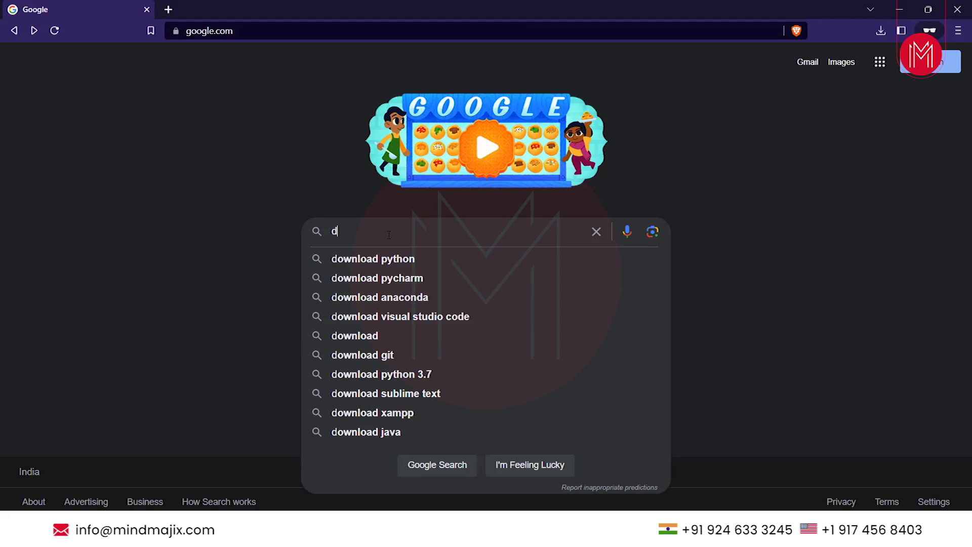
pyautogui.write('ownloa')
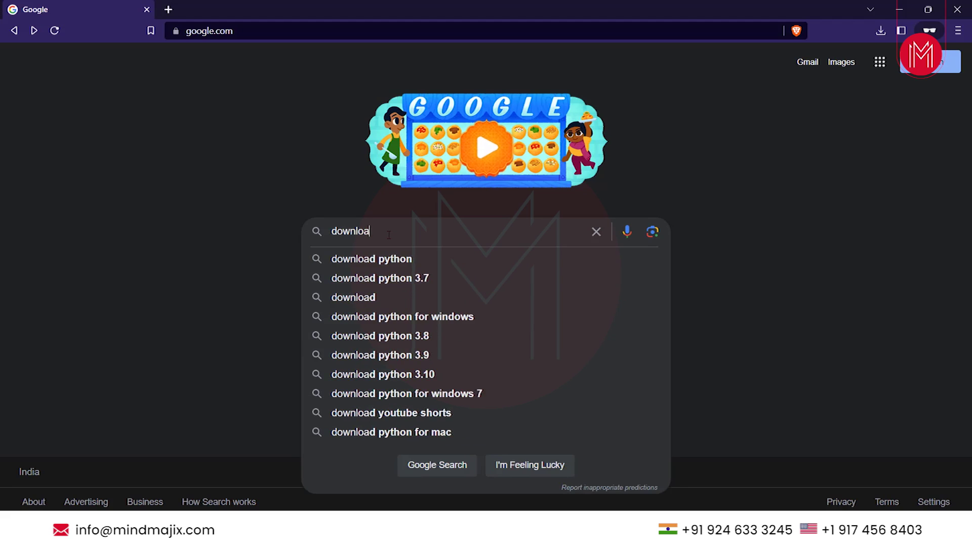
pyautogui.write('d python')
pyautogui.press('Return')
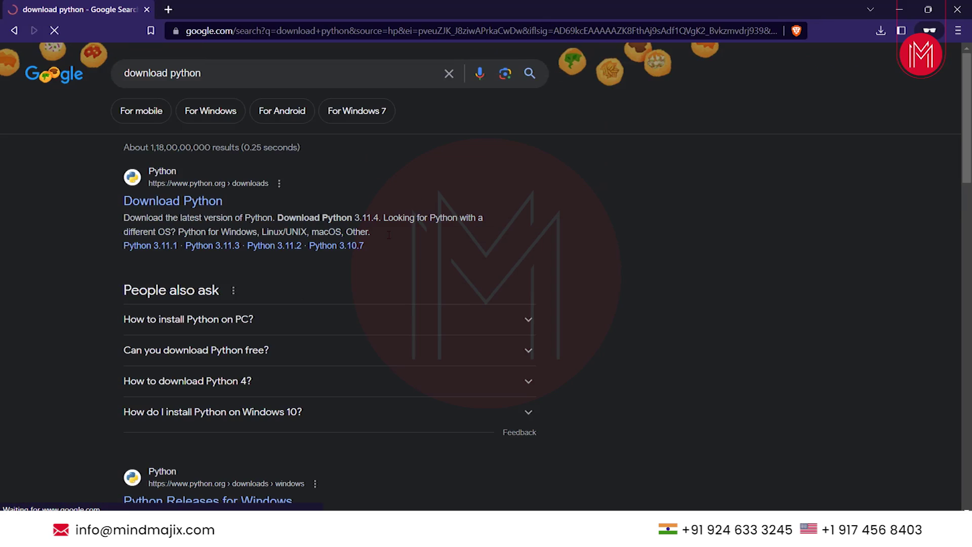
pyautogui.click(184, 203)
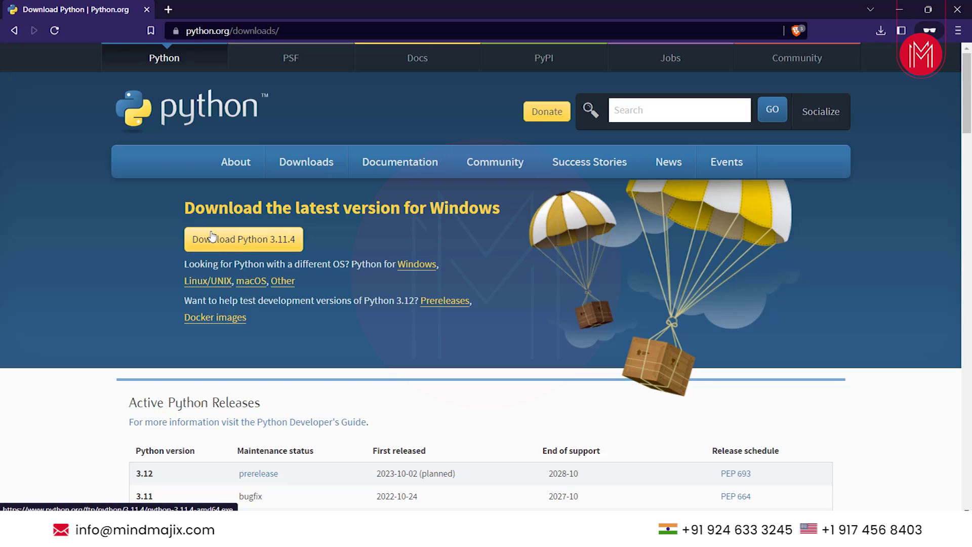
# Download the Python 3.11.4 Windows installer and save it to the Desktop as python-3.11.4-amd64
pyautogui.click(273, 245)
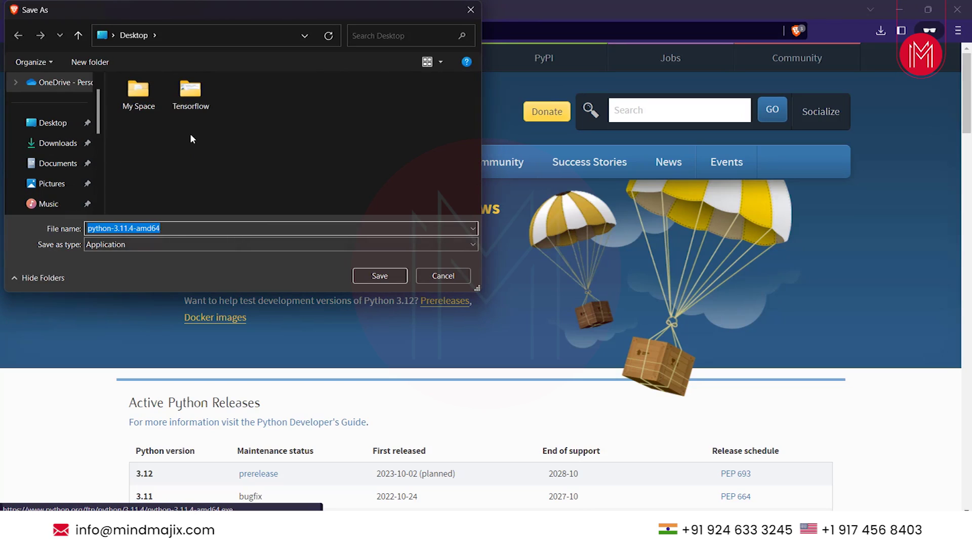
pyautogui.click(378, 275)
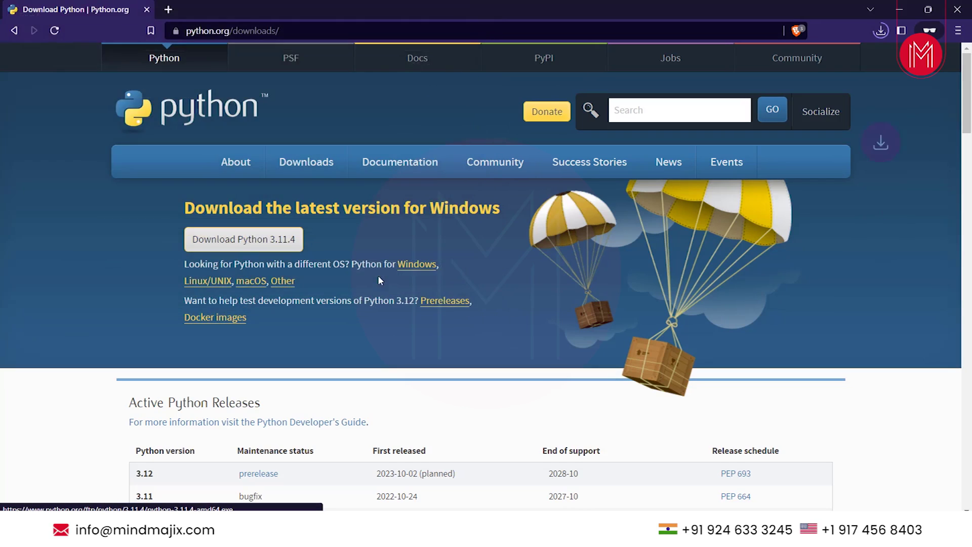
pyautogui.click(880, 31)
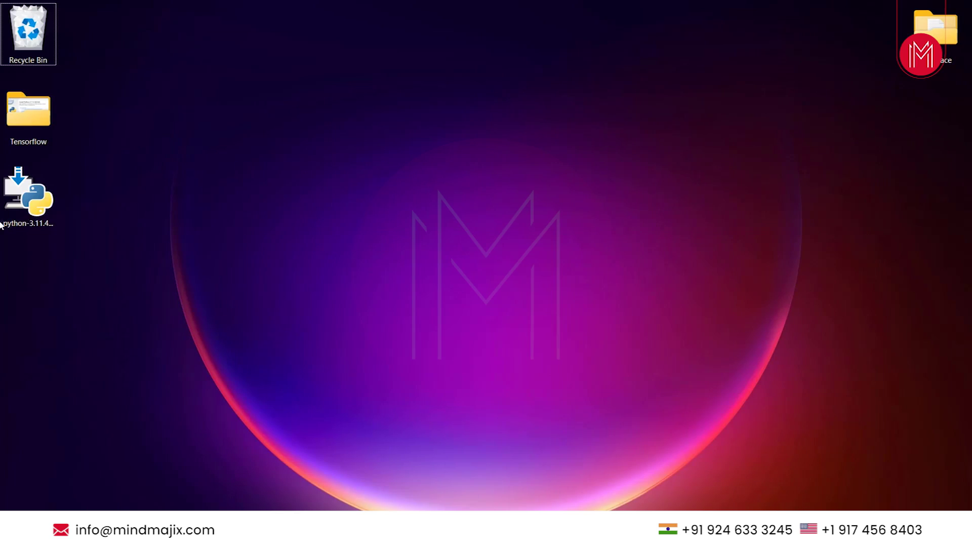
# Run the python-3.11.4 installer from the desktop, installing with default settings and python.exe added to PATH, and close the setup
pyautogui.doubleClick(30, 211)
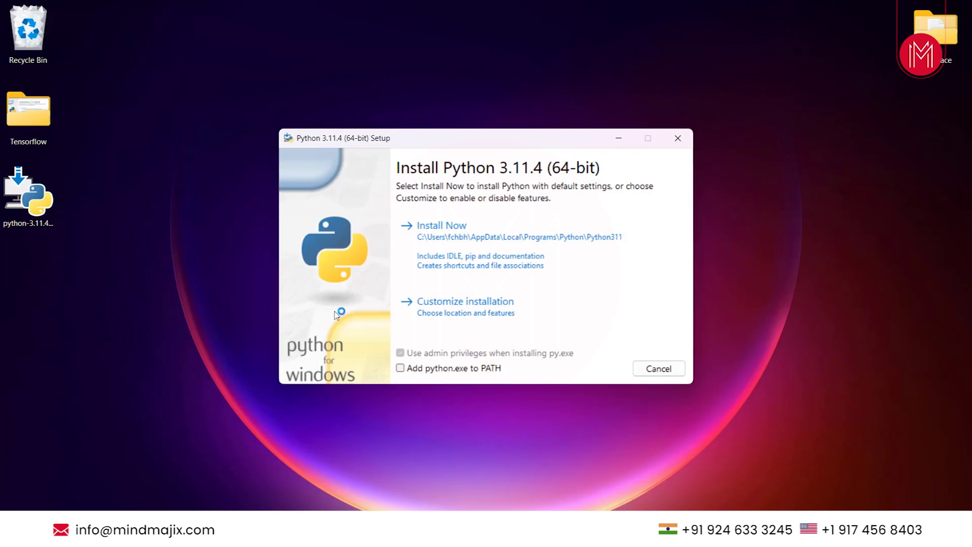
pyautogui.click(400, 368)
pyautogui.click(448, 239)
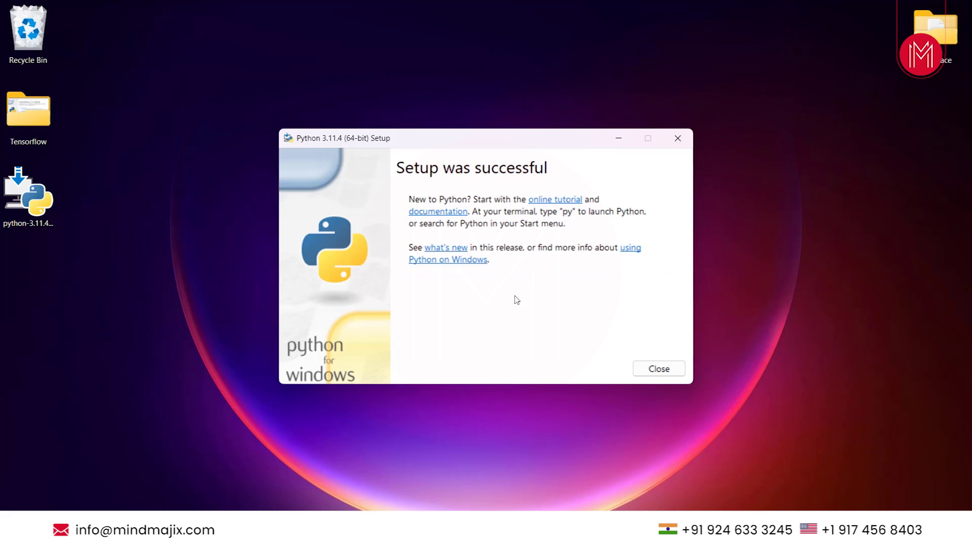
pyautogui.click(663, 367)
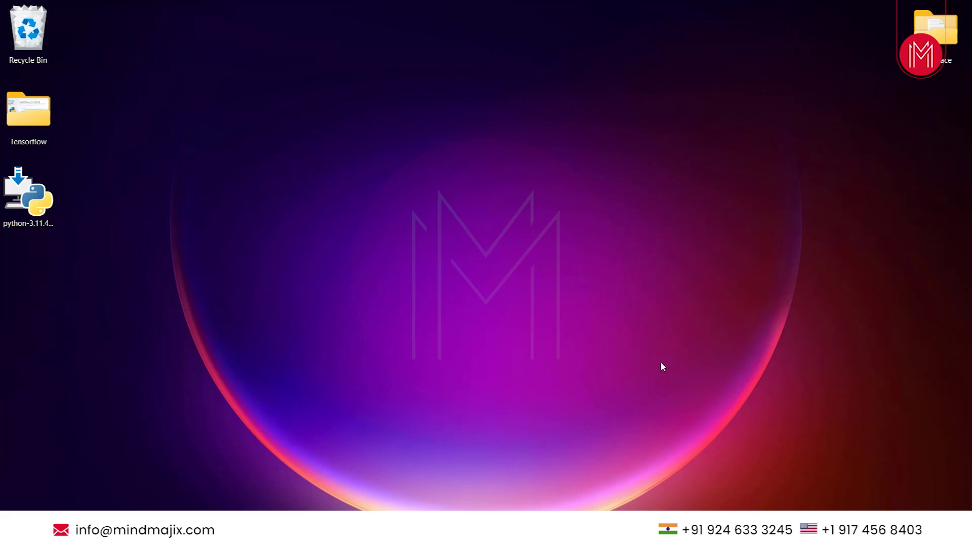
# Open Command Prompt and check the installed Python version with py --version
pyautogui.click(380, 507)
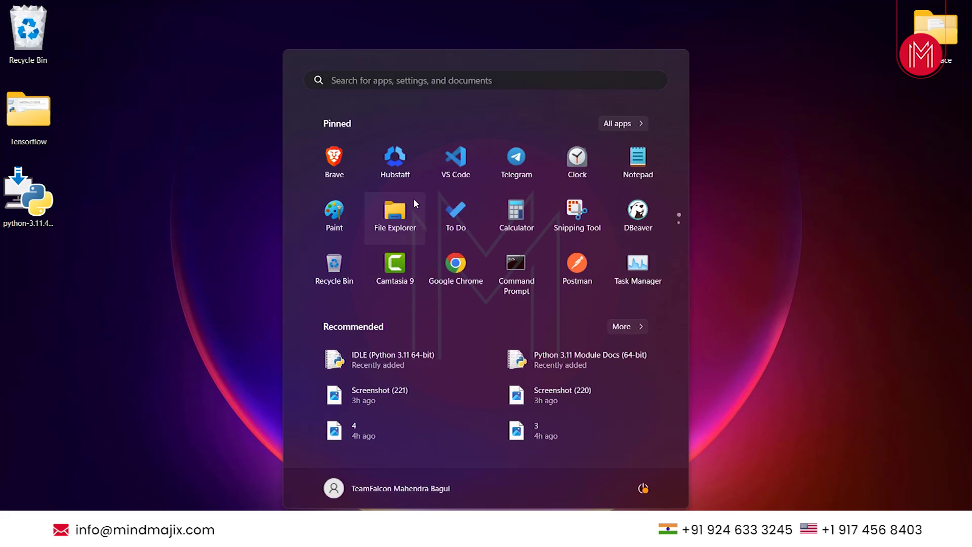
pyautogui.write('cmd')
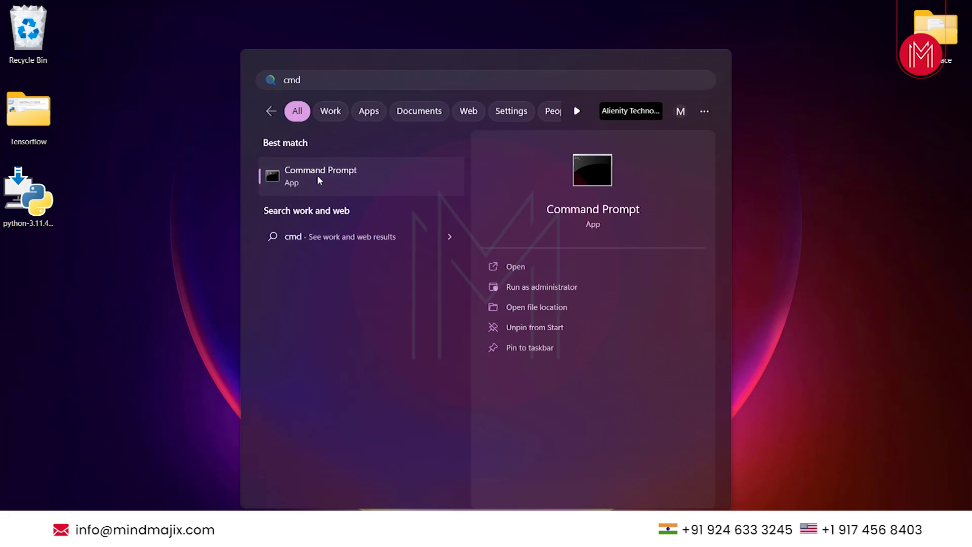
pyautogui.click(317, 177)
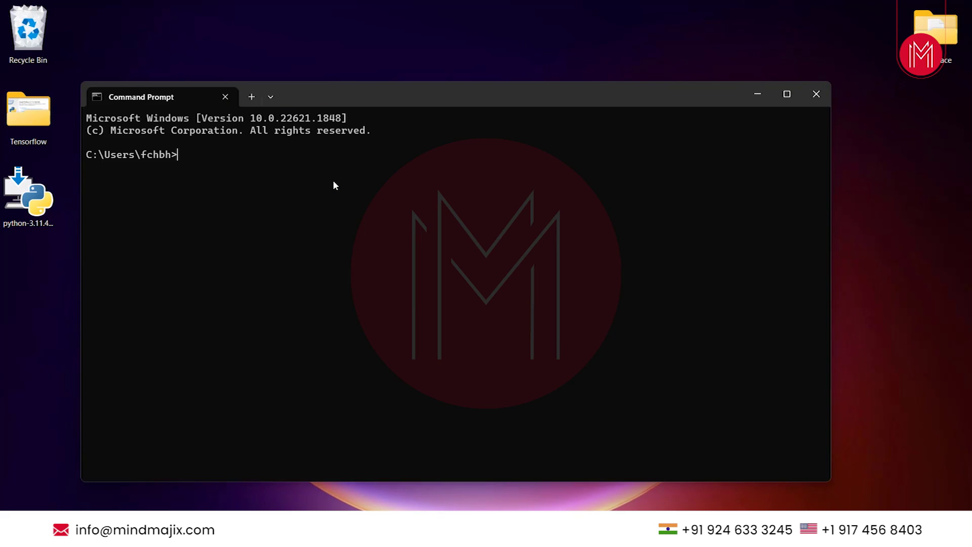
pyautogui.write('py --version')
pyautogui.press('Return')
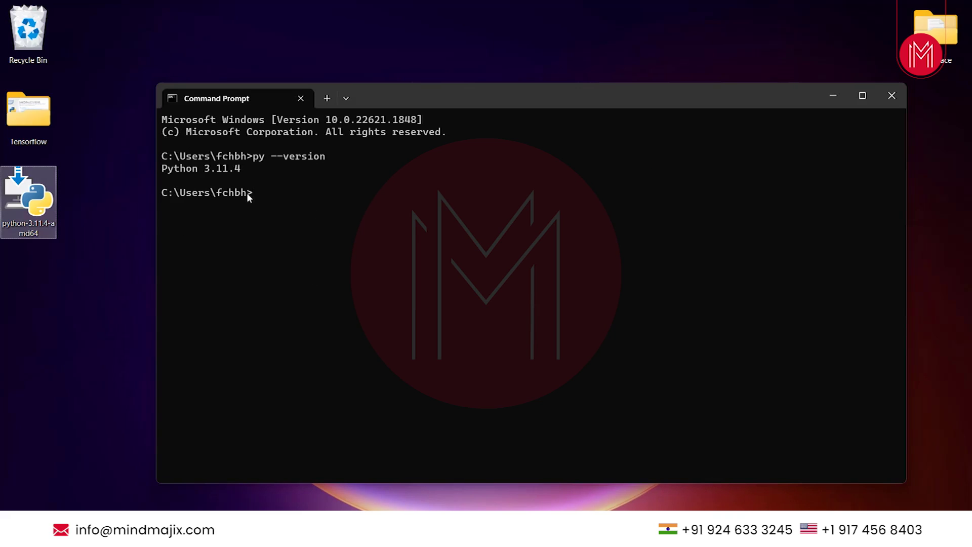
# Install the virtualenv package by running pip install virtualenv
pyautogui.click(314, 203)
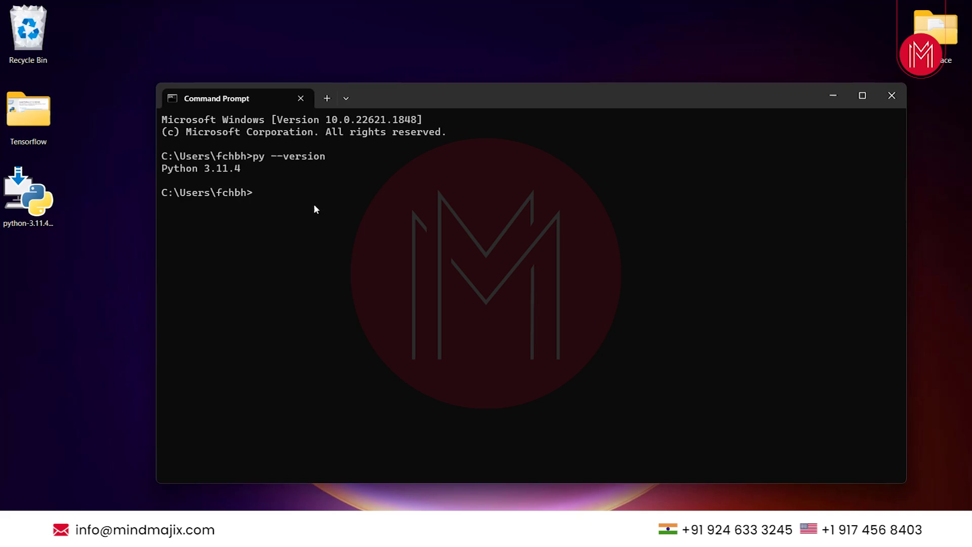
pyautogui.write('pip install virtualenv')
pyautogui.press('Return')
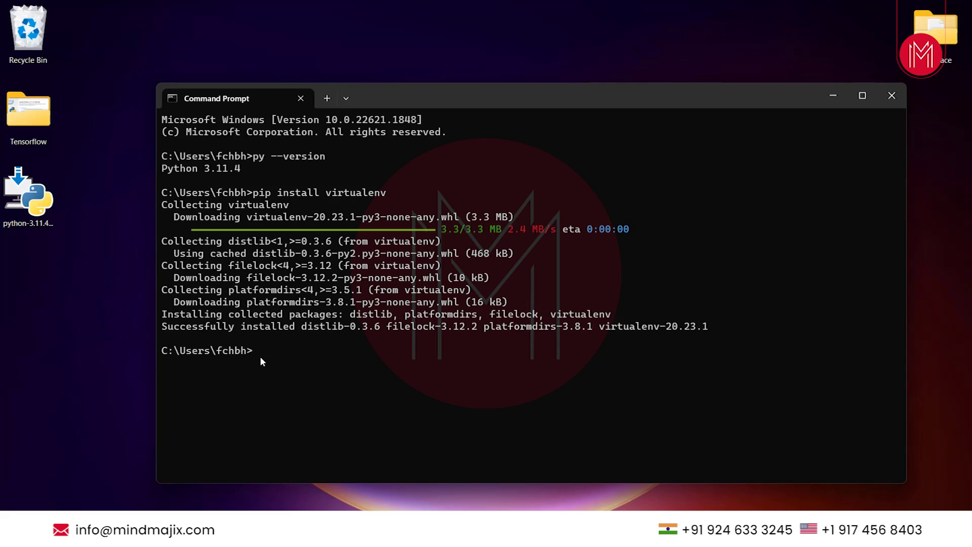
# Change to the Desktop directory, create a folder named tensor there and move into it
pyautogui.write('Desktop')
pyautogui.press('Return')
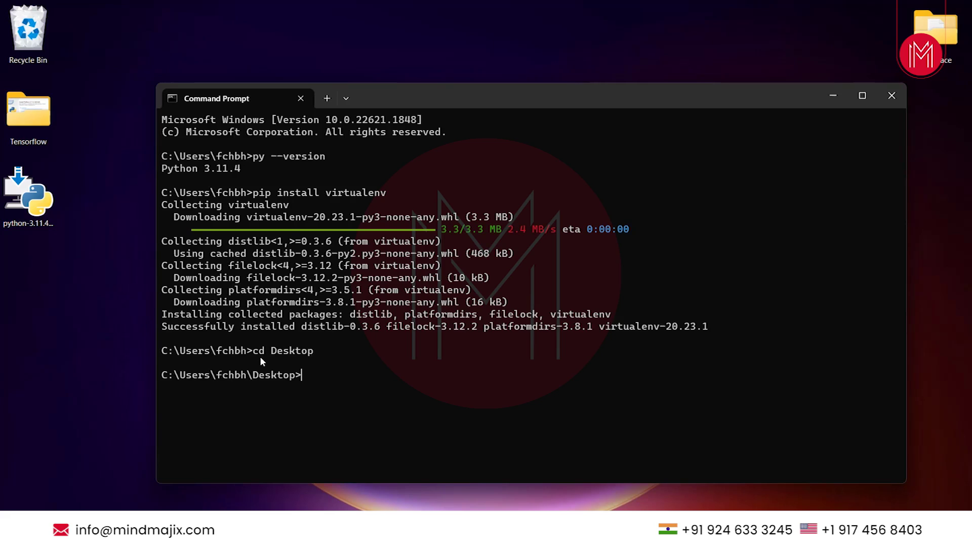
pyautogui.write('mkdir tensor')
pyautogui.press('Return')
pyautogui.write('cd')
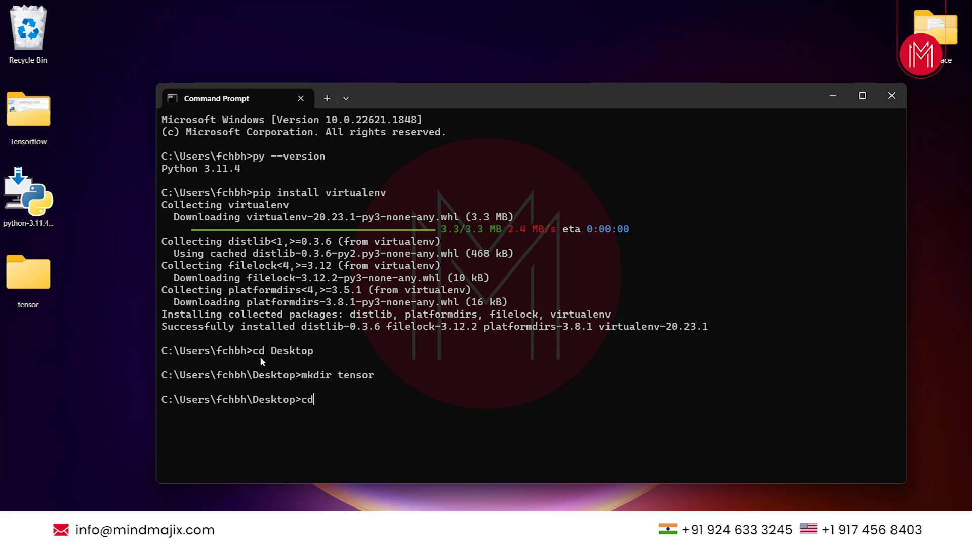
pyautogui.write(' tensor')
pyautogui.press('Return')
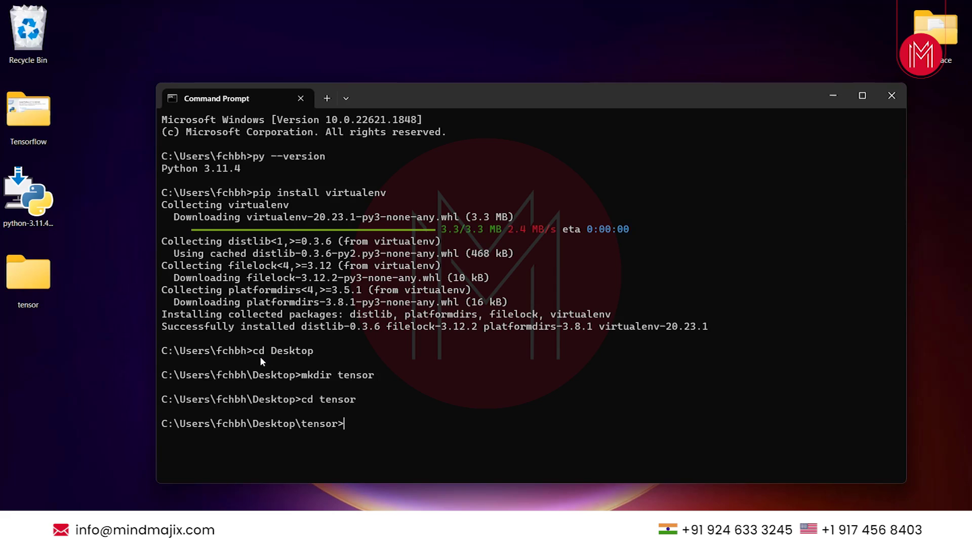
# Create a virtual environment named tensorflow inside the tensor folder with virtualenv
pyautogui.write('virtualenv tensorflow')
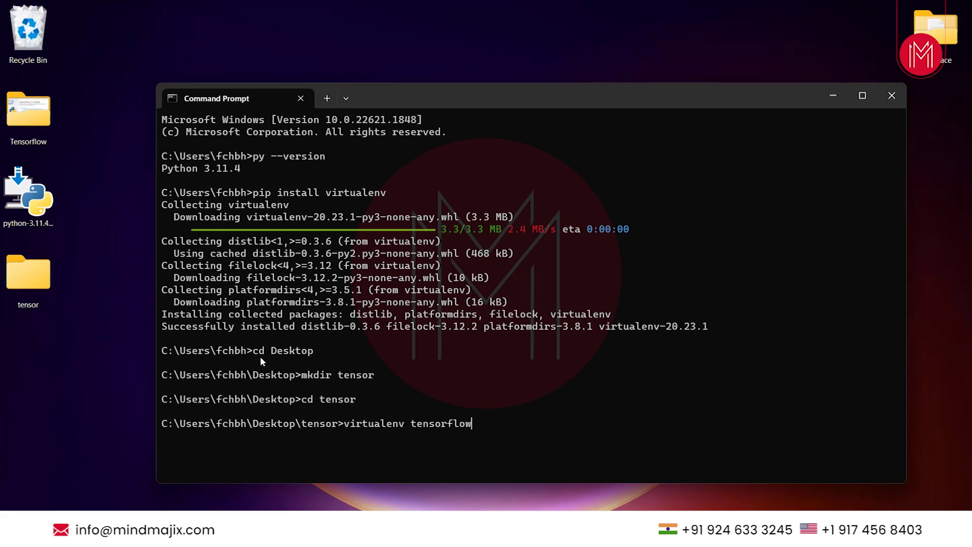
pyautogui.press('Return')
pyautogui.moveTo(392, 94); pyautogui.dragTo(405, 36)
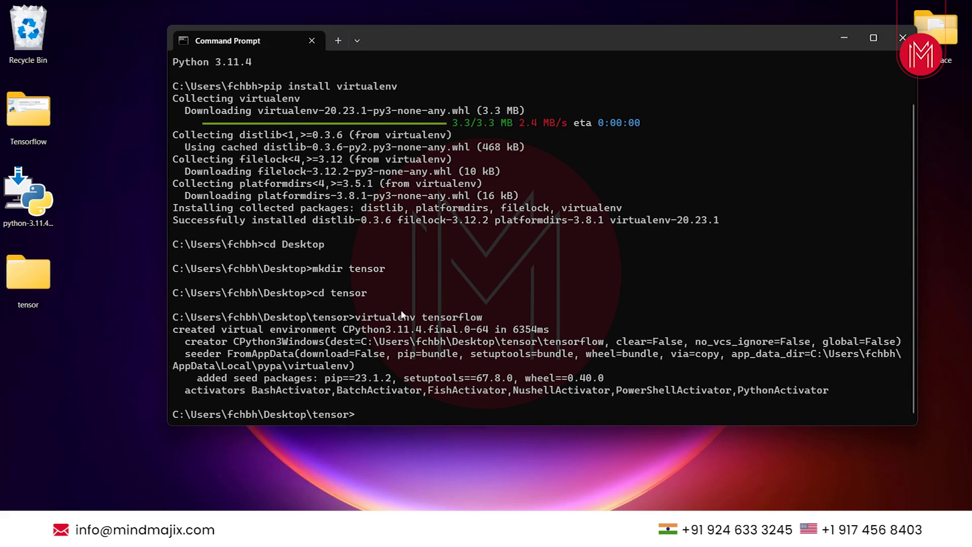
# Open the tensor folder from the desktop in File Explorer and inspect the tensorflow environment folder
pyautogui.doubleClick(30, 291)
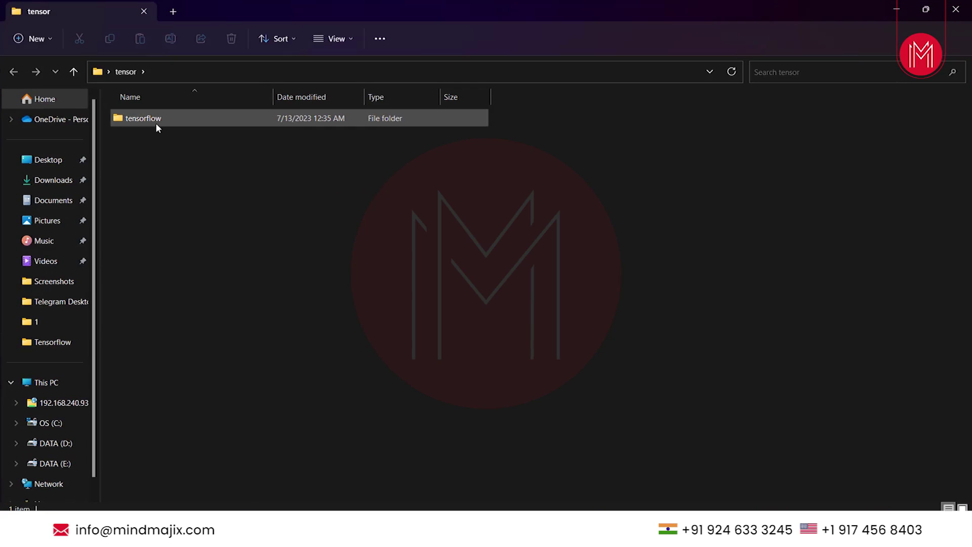
pyautogui.doubleClick(156, 121)
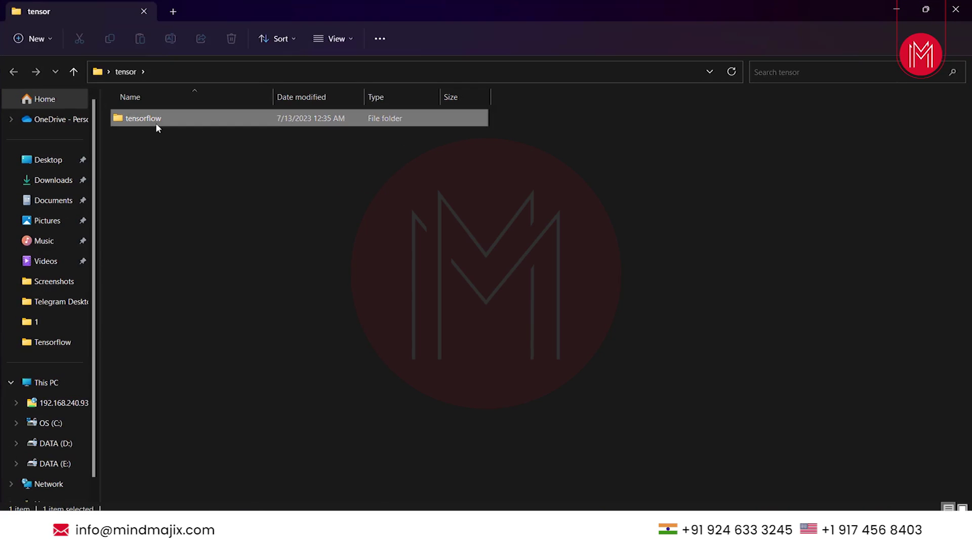
pyautogui.click(14, 72)
pyautogui.keyDown('ctrl'); pyautogui.scroll(3, 217, 148); pyautogui.keyUp('ctrl')
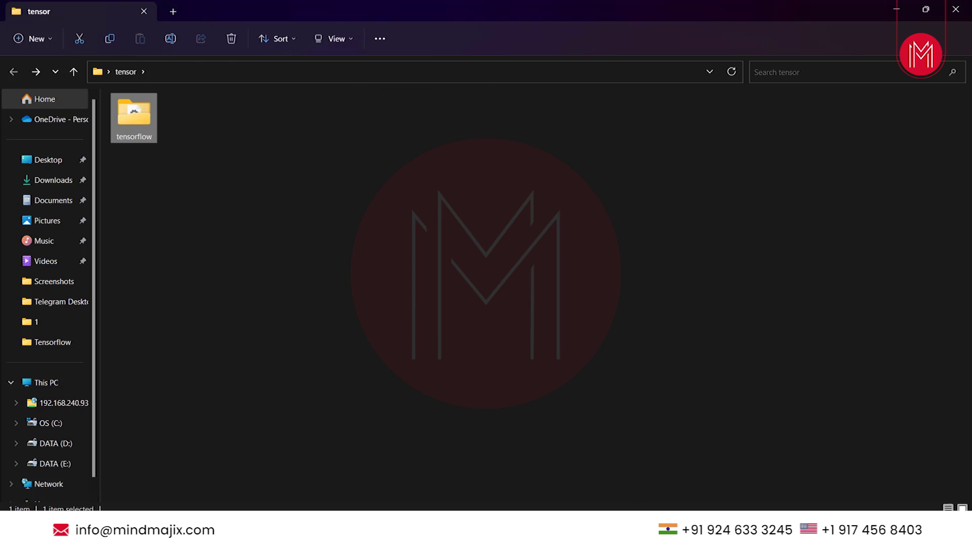
# Return to Command Prompt and try to activate the environment with tensorflow/scripts/activate
pyautogui.hotkey('alt', 'Tab')
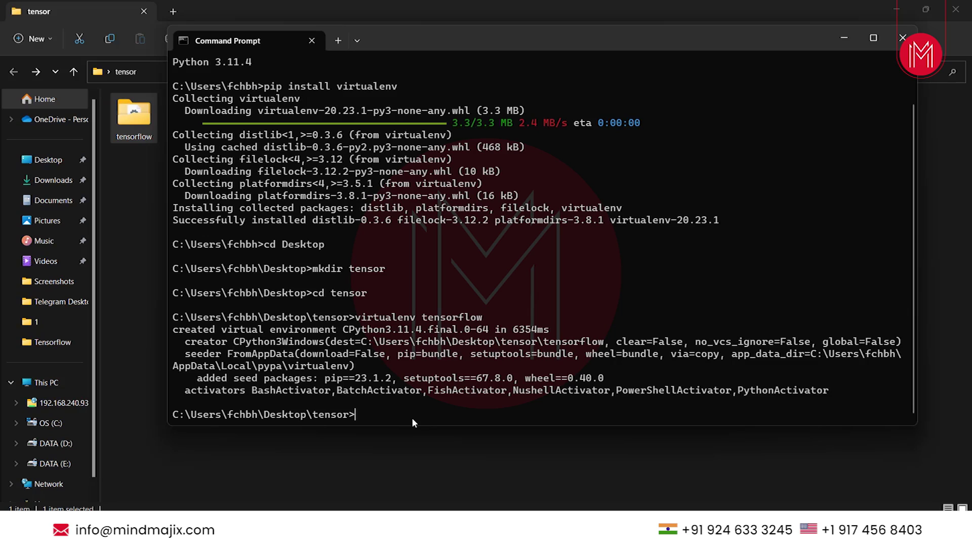
pyautogui.write('tensor')
pyautogui.press('BackSpace')
pyautogui.write('flow/scripts/activate')
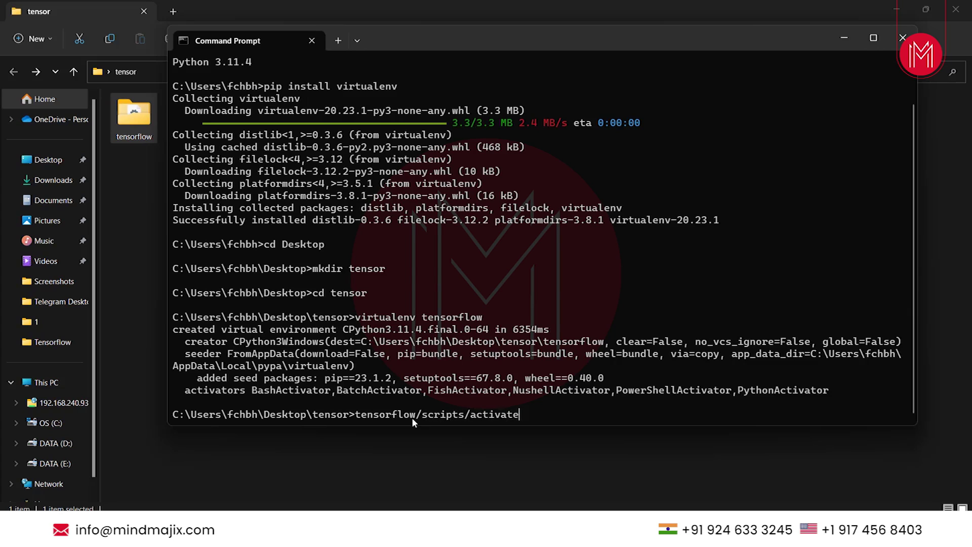
pyautogui.press('Return')
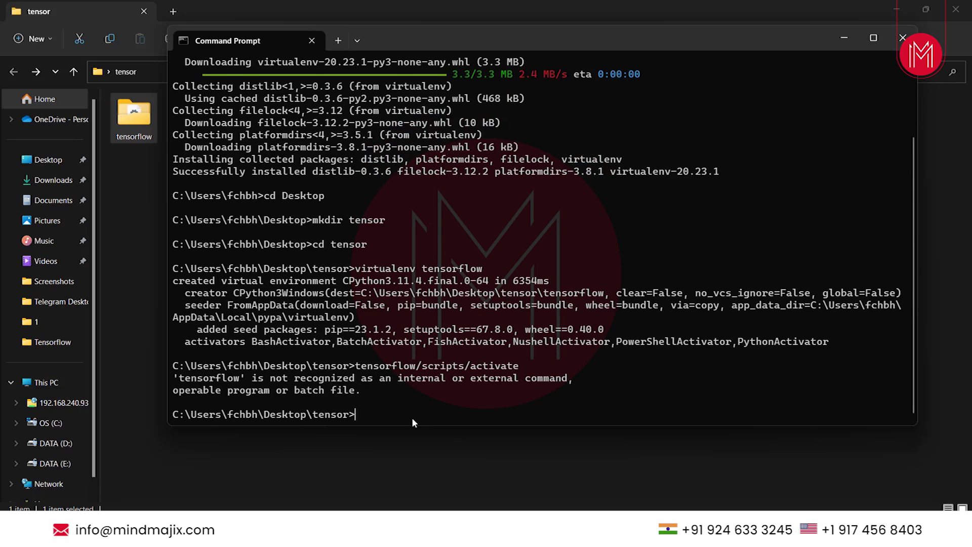
# Retry the activation as tensorflow/Scripts/activate with a capital S, and once more as tensorflow/scripts/activate
pyautogui.press('Up')
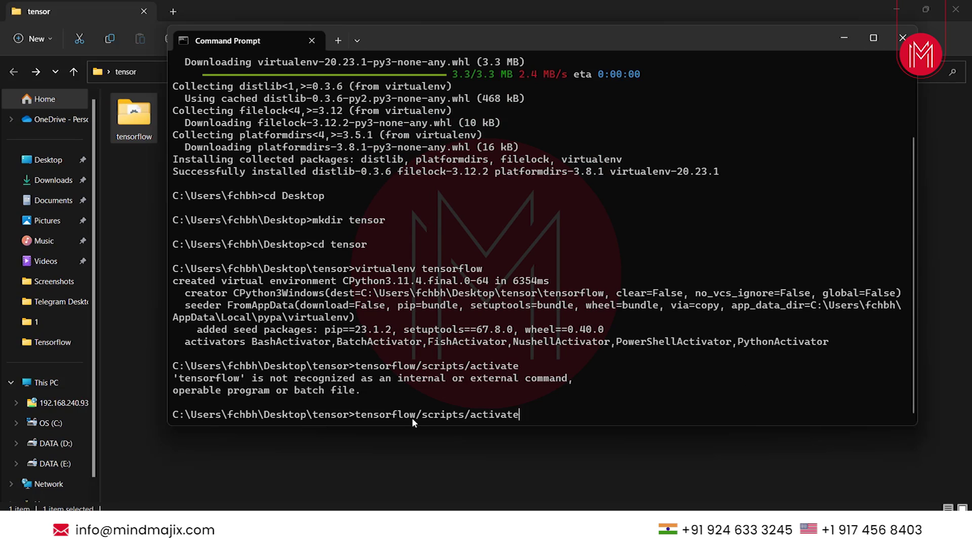
pyautogui.press('Left')
pyautogui.press('Left')
pyautogui.press('Left')
pyautogui.press('Left')
pyautogui.press('Left')
pyautogui.press('Left')
pyautogui.press('Left')
pyautogui.press('Left')
pyautogui.press('Left')
pyautogui.press('Left')
pyautogui.press('Left')
pyautogui.press('Left')
pyautogui.press('Left')
pyautogui.press('Left')
pyautogui.press('BackSpace')
pyautogui.write('S')
pyautogui.press('Return')
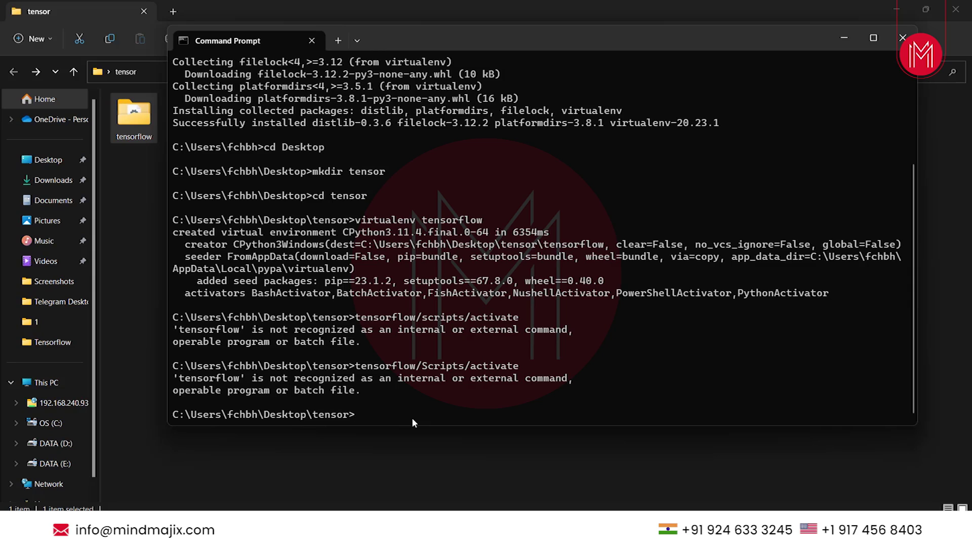
pyautogui.write('tensorflow/scripts/activate')
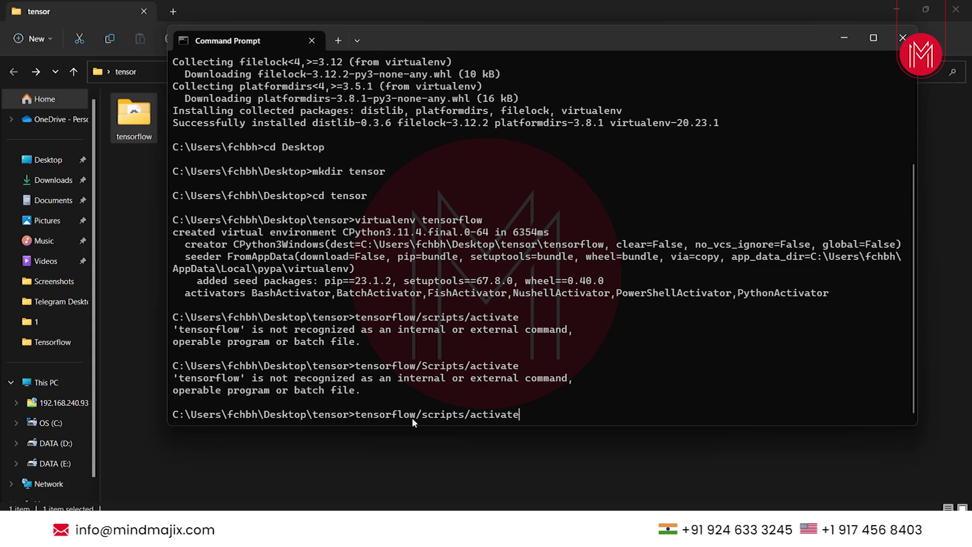
pyautogui.press('Return')
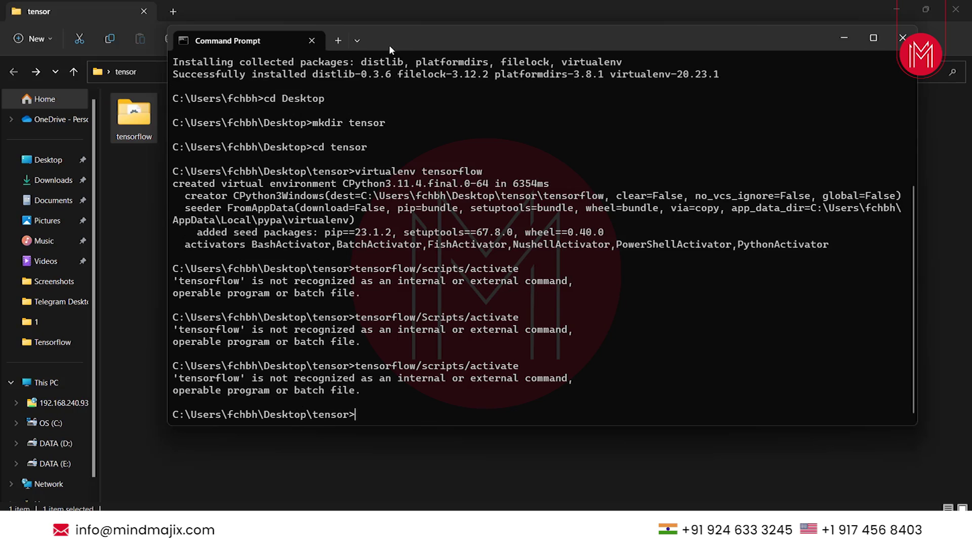
# Copy the full path of the tensorflow environment's Scripts folder from File Explorer and return to Command Prompt
pyautogui.moveTo(388, 45); pyautogui.dragTo(690, 81)
pyautogui.doubleClick(135, 132)
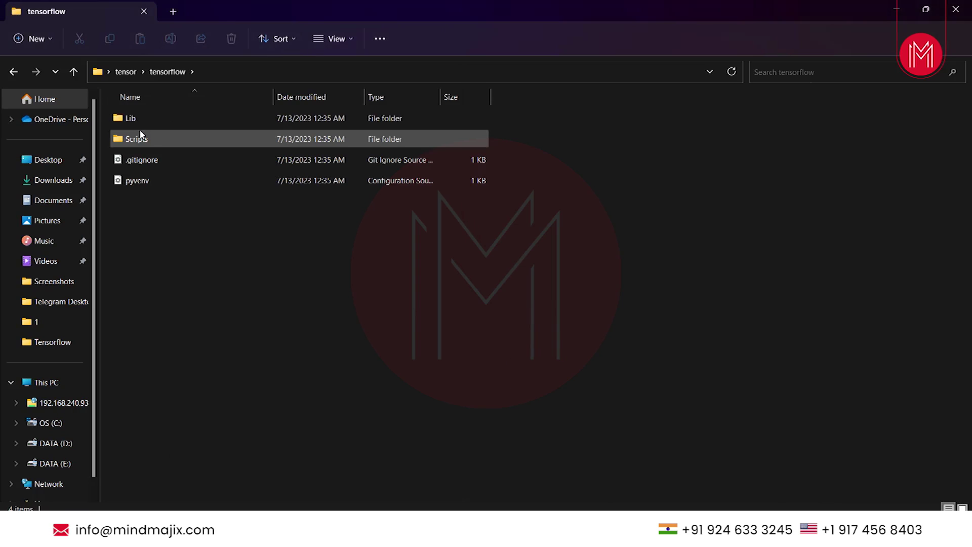
pyautogui.doubleClick(138, 139)
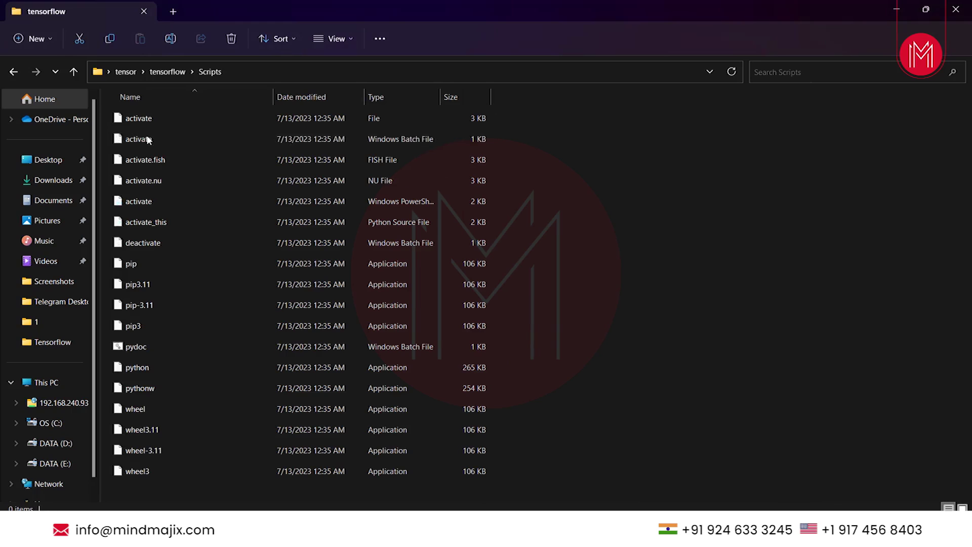
pyautogui.click(224, 75)
pyautogui.hotkey('ctrl', 'c')
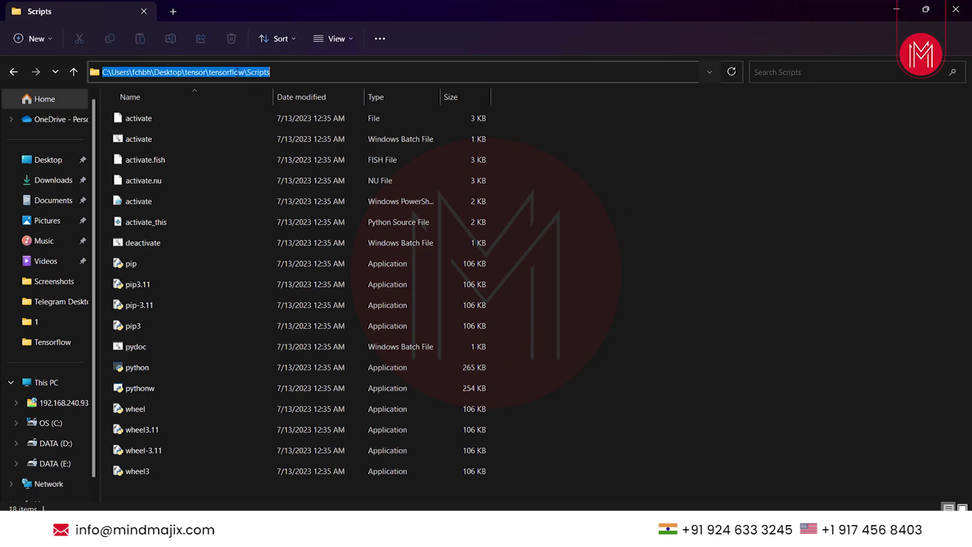
pyautogui.hotkey('alt', 'Tab')
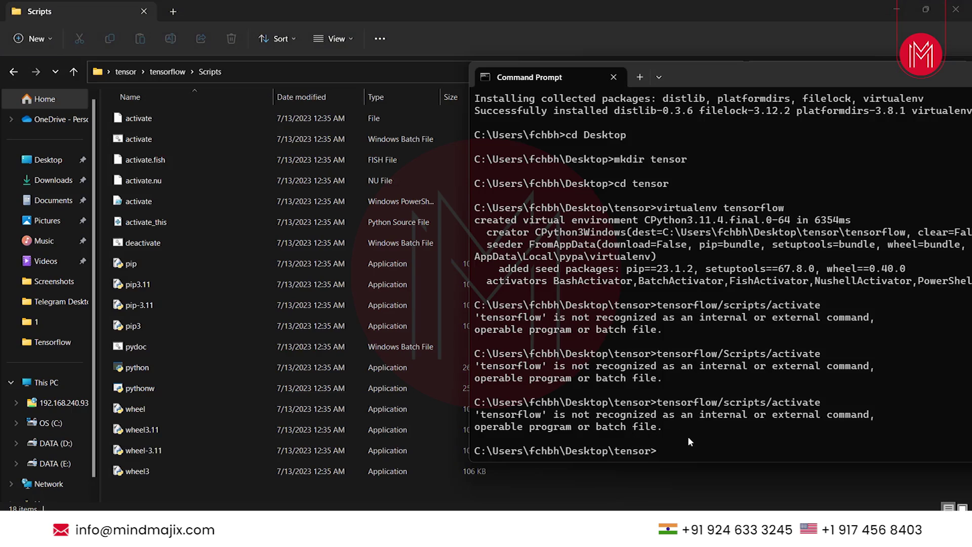
# Change the working directory to the copied Scripts folder path of the tensorflow environment
pyautogui.write('cd')
pyautogui.hotkey('ctrl', 'v')
pyautogui.press('Return')
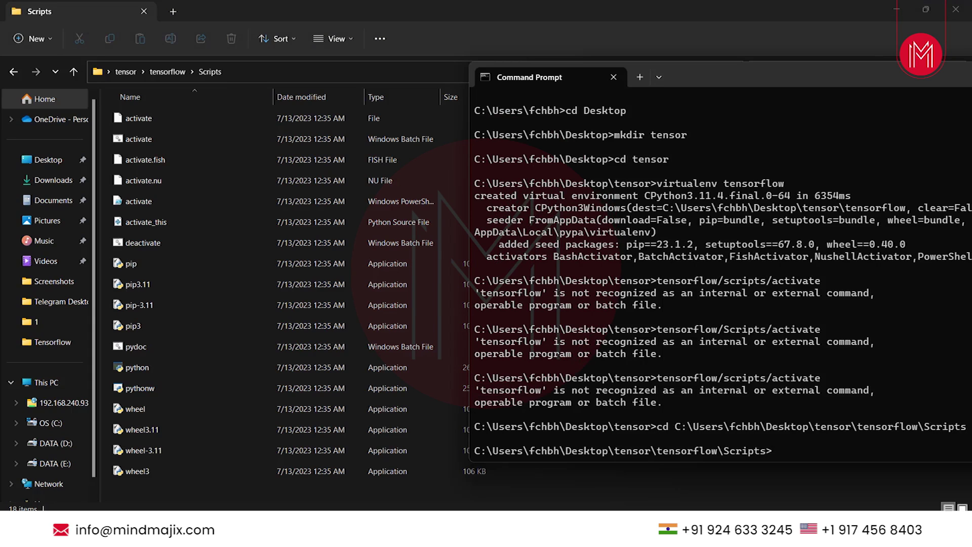
pyautogui.moveTo(755, 74); pyautogui.dragTo(628, 92)
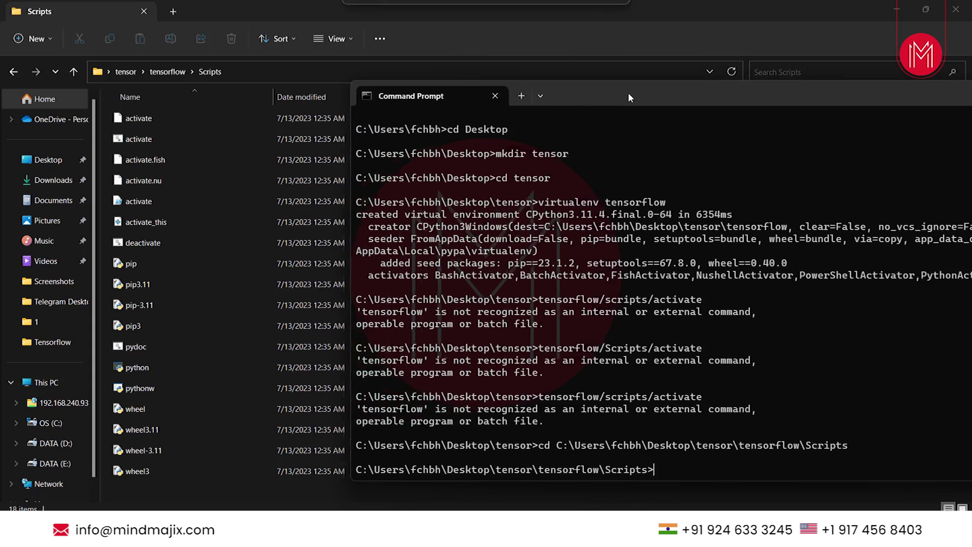
# Move up one directory with cd .. and try to activate the environment with Scripts/activate
pyautogui.write('cd ..')
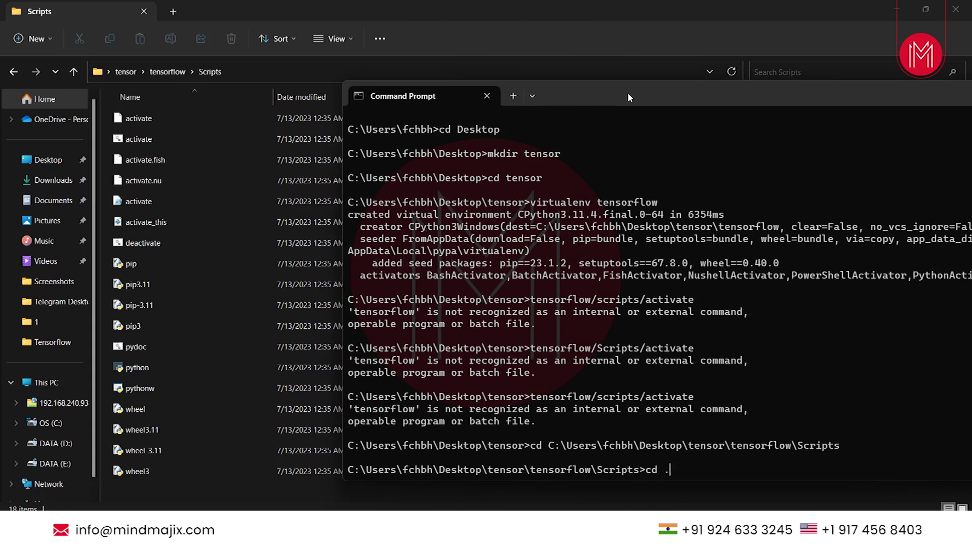
pyautogui.press('Return')
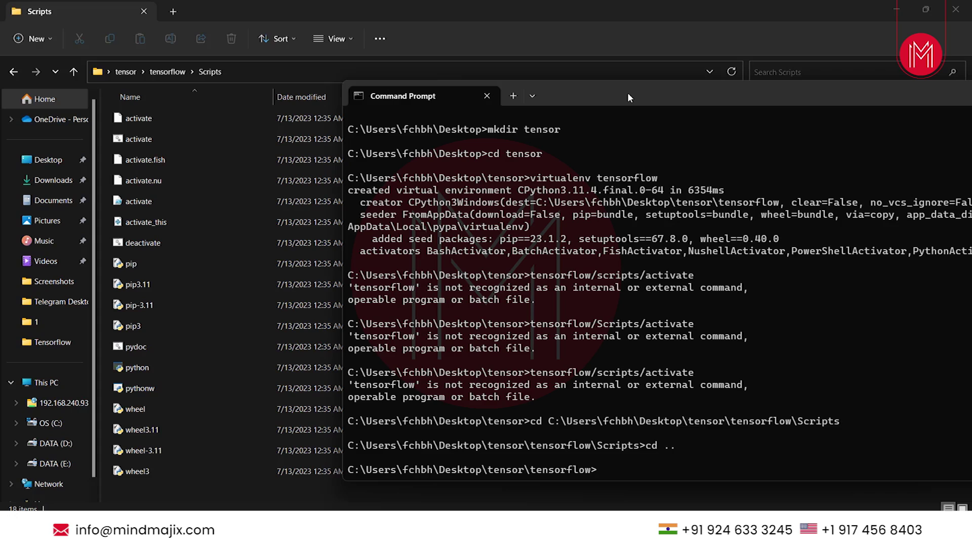
pyautogui.write('Scripts/activate')
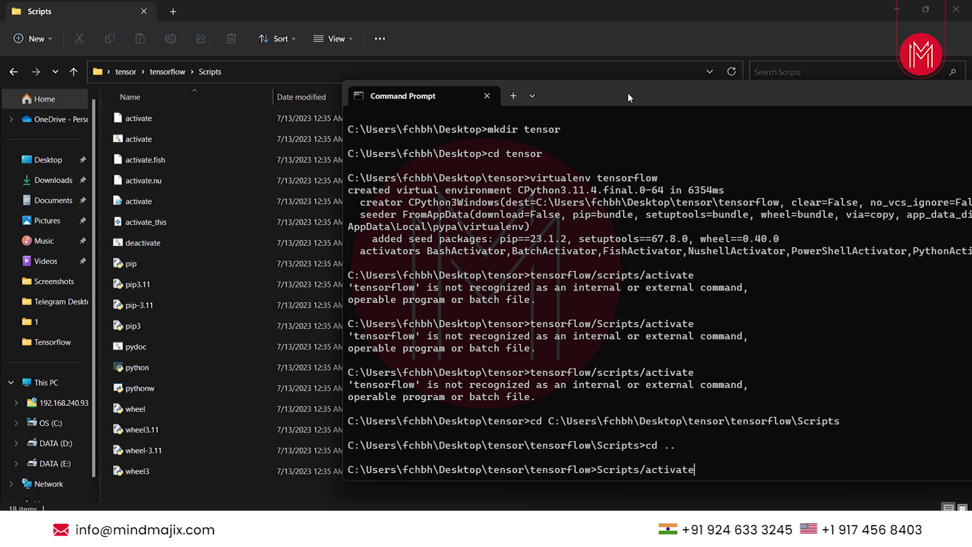
pyautogui.press('Return')
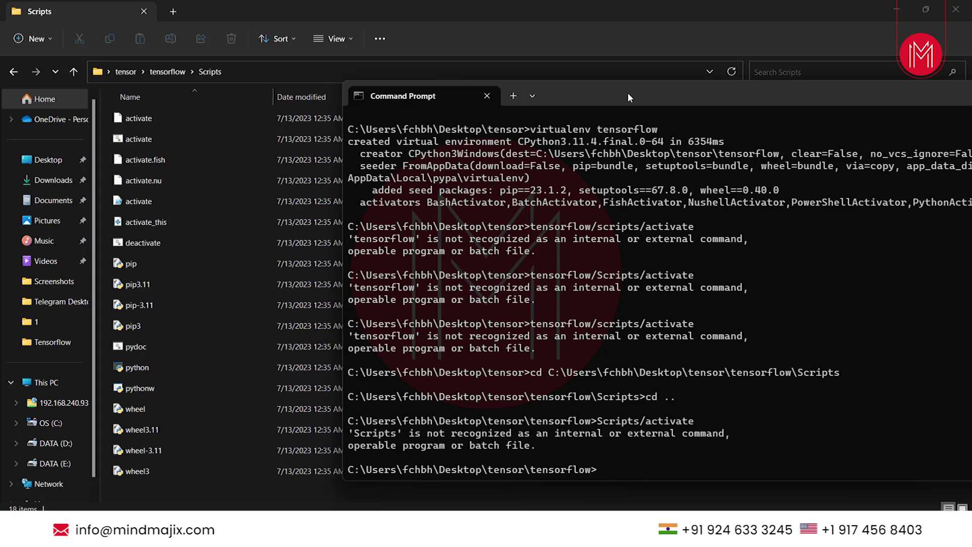
# Change into the scripts folder and run activate to activate the tensorflow virtual environment
pyautogui.write('script')
pyautogui.press('BackSpace')
pyautogui.press('BackSpace')
pyautogui.press('BackSpace')
pyautogui.press('BackSpace')
pyautogui.press('BackSpace')
pyautogui.press('BackSpace')
pyautogui.write('cd scripts')
pyautogui.press('Return')
pyautogui.write('activate')
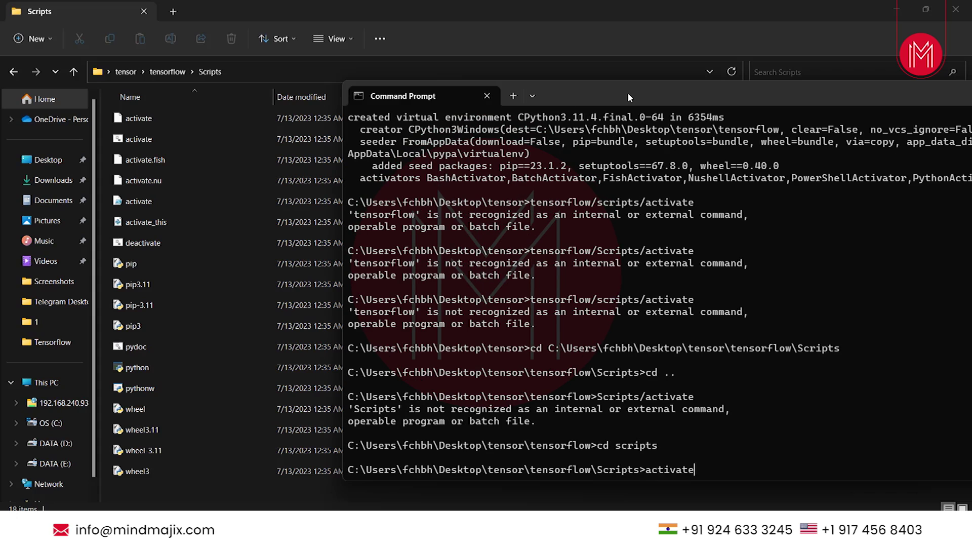
pyautogui.press('Return')
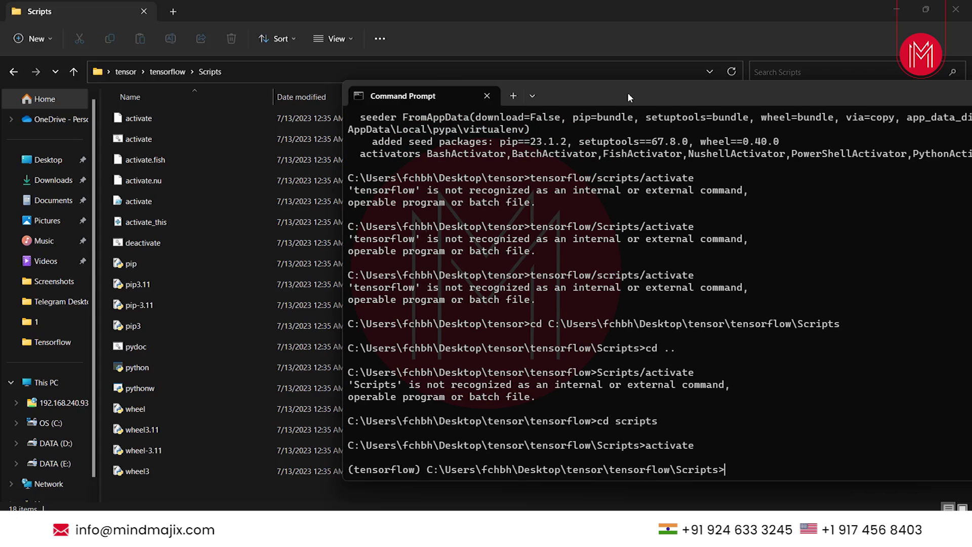
pyautogui.moveTo(419, 474); pyautogui.dragTo(349, 470)
pyautogui.click(408, 470)
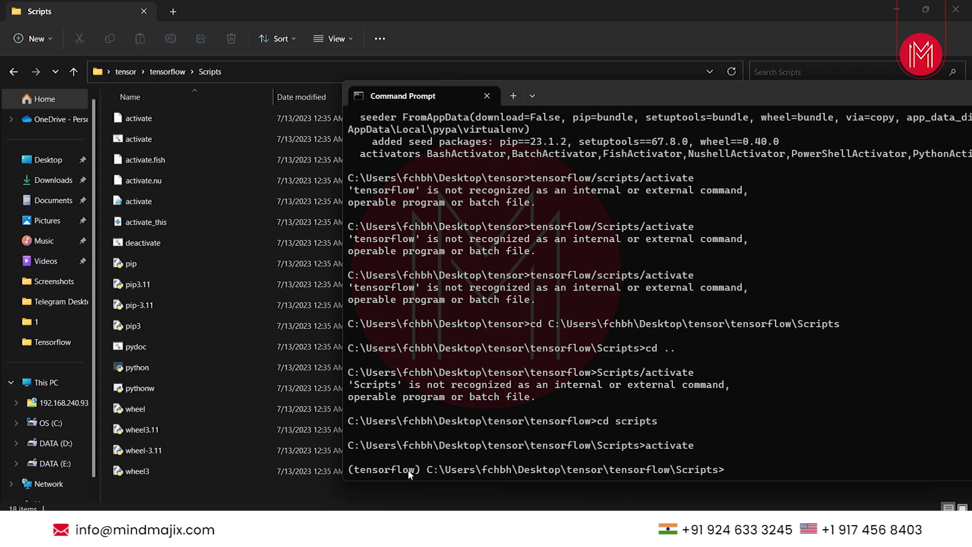
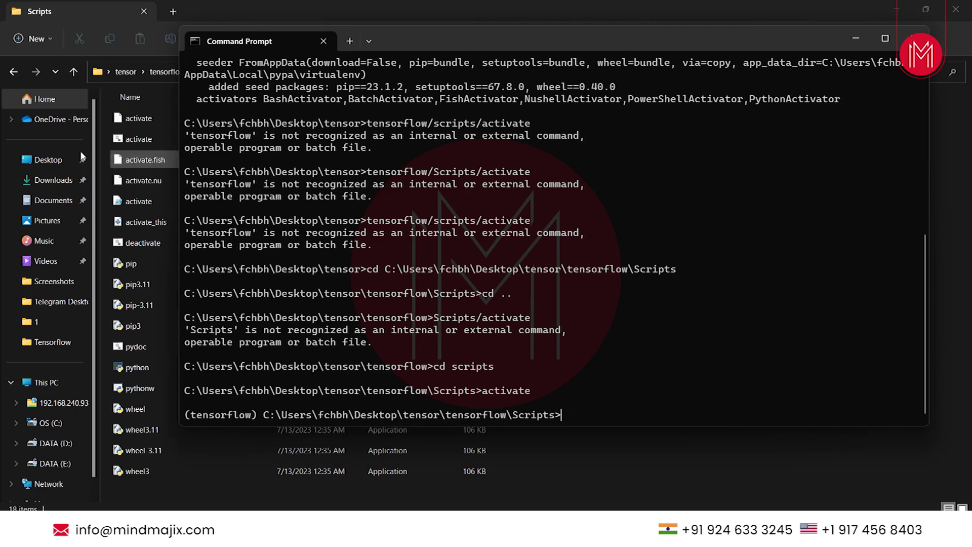
# Examine the environment's Lib and Scripts folders in File Explorer, go back to the tensor folder and return to Command Prompt
pyautogui.click(13, 71)
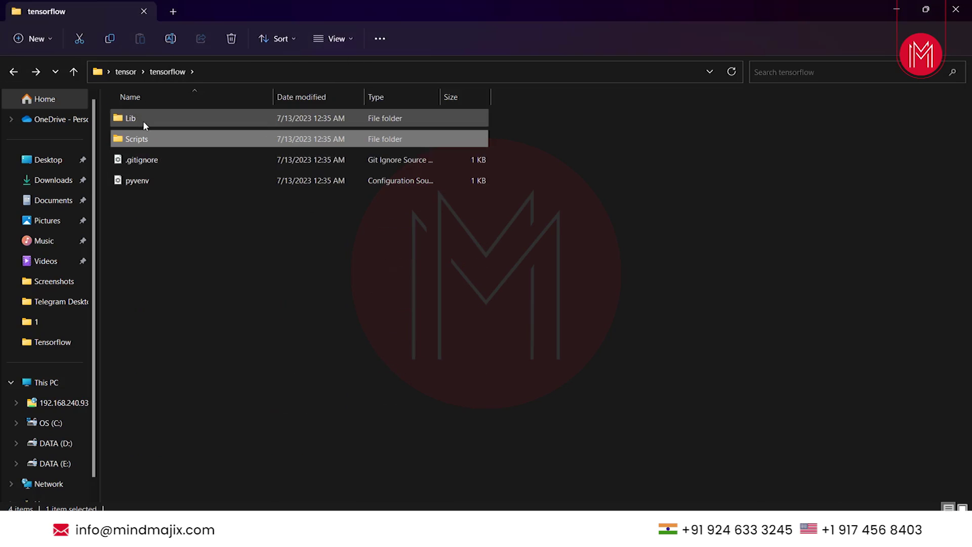
pyautogui.doubleClick(146, 120)
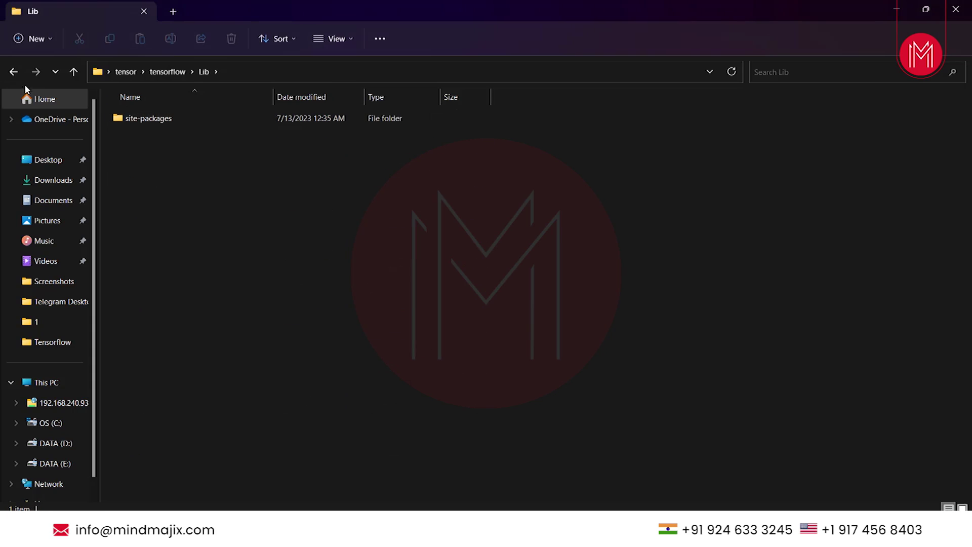
pyautogui.click(13, 72)
pyautogui.doubleClick(137, 144)
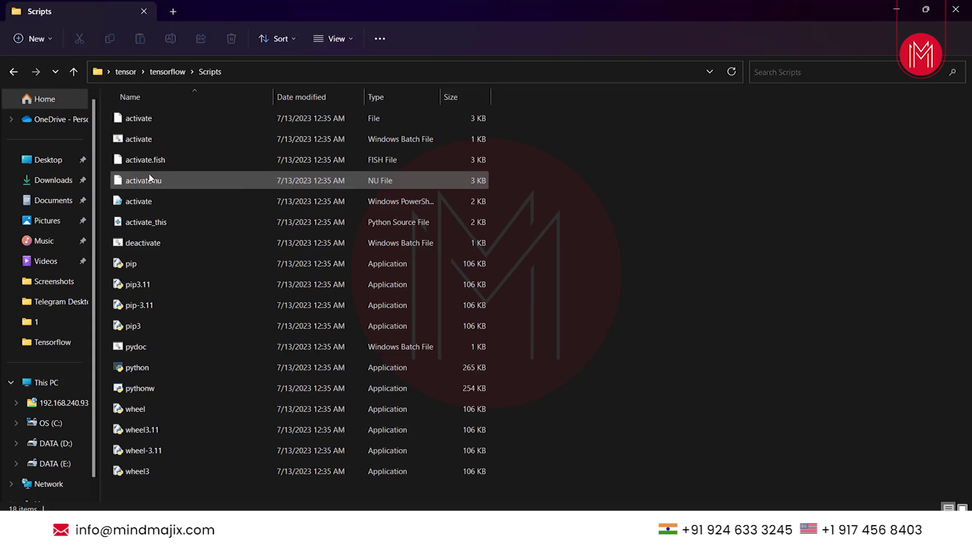
pyautogui.click(14, 71)
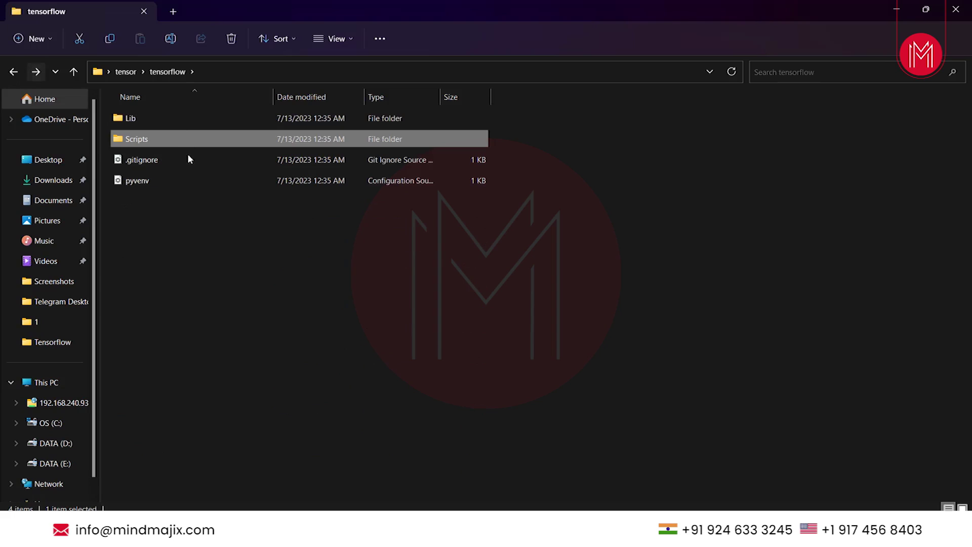
pyautogui.click(13, 71)
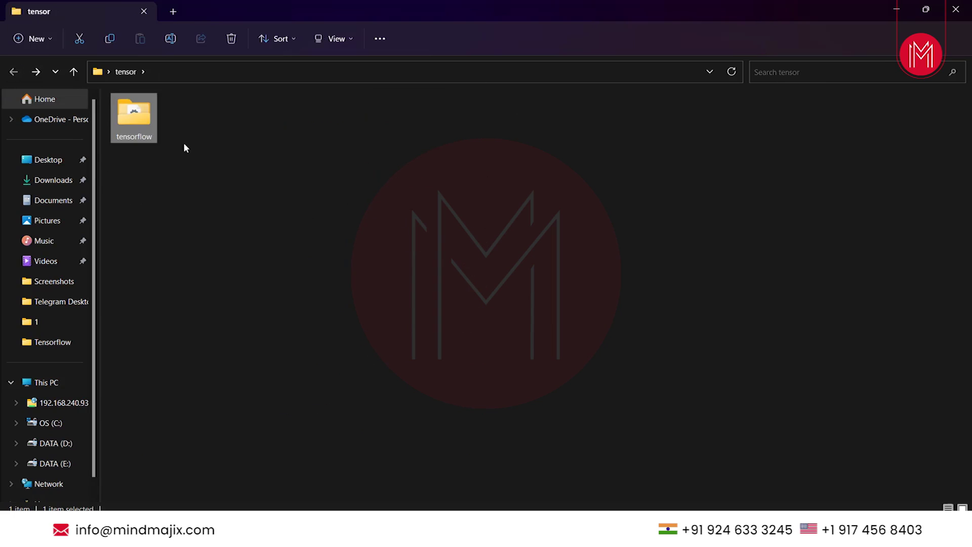
pyautogui.click(542, 432)
pyautogui.hotkey('alt', 'Tab')
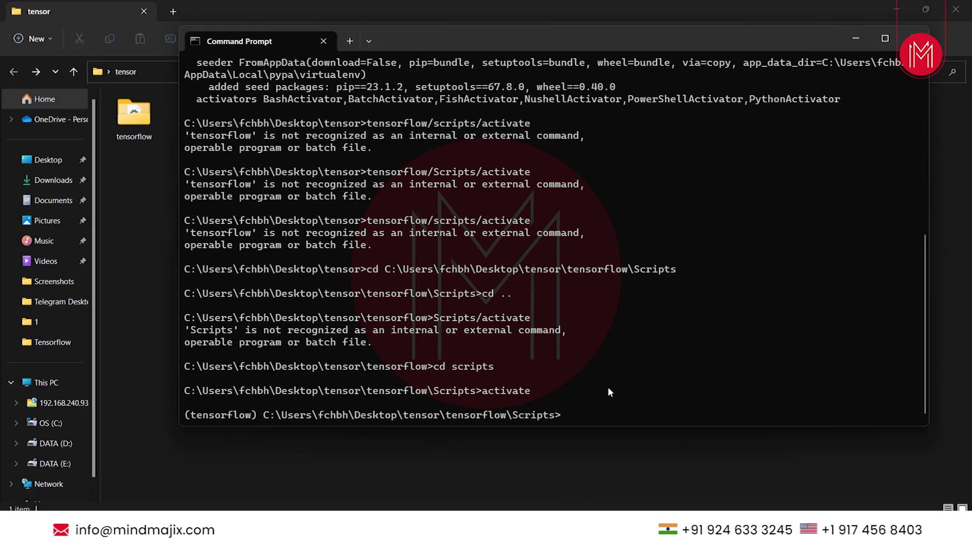
# Install TensorFlow in the active environment with pip install tensorflow
pyautogui.write('pip install tensor')
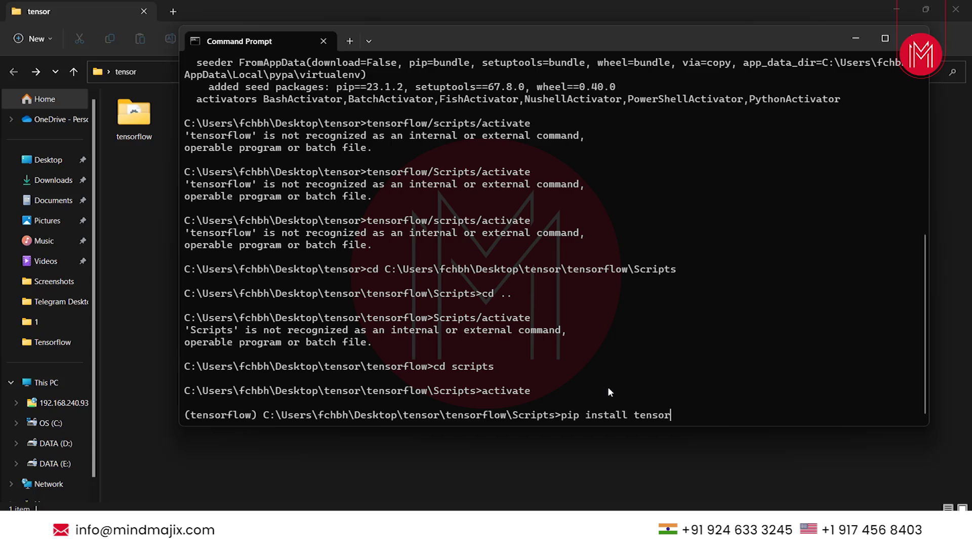
pyautogui.write('flow')
pyautogui.press('Return')
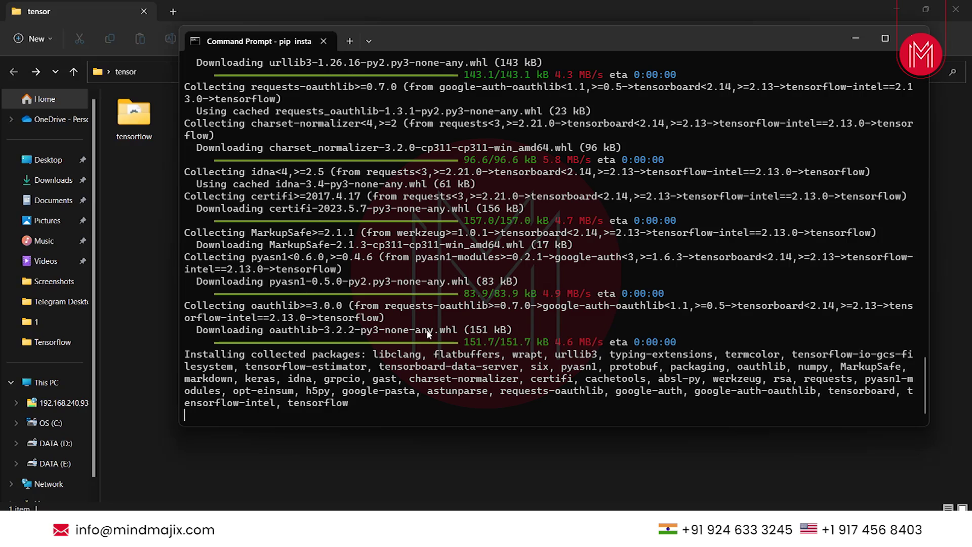
pyautogui.moveTo(582, 36); pyautogui.dragTo(540, 39)
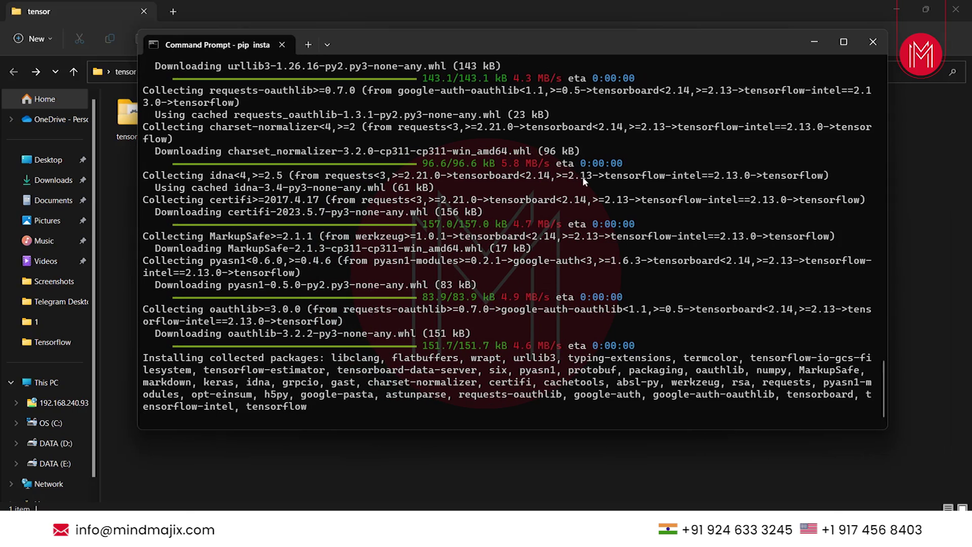
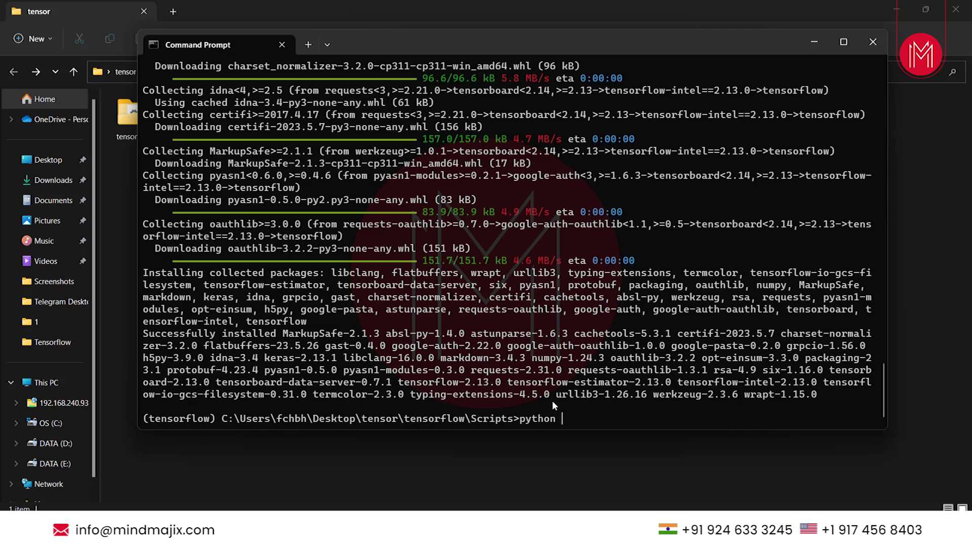
pyautogui.press('Return')
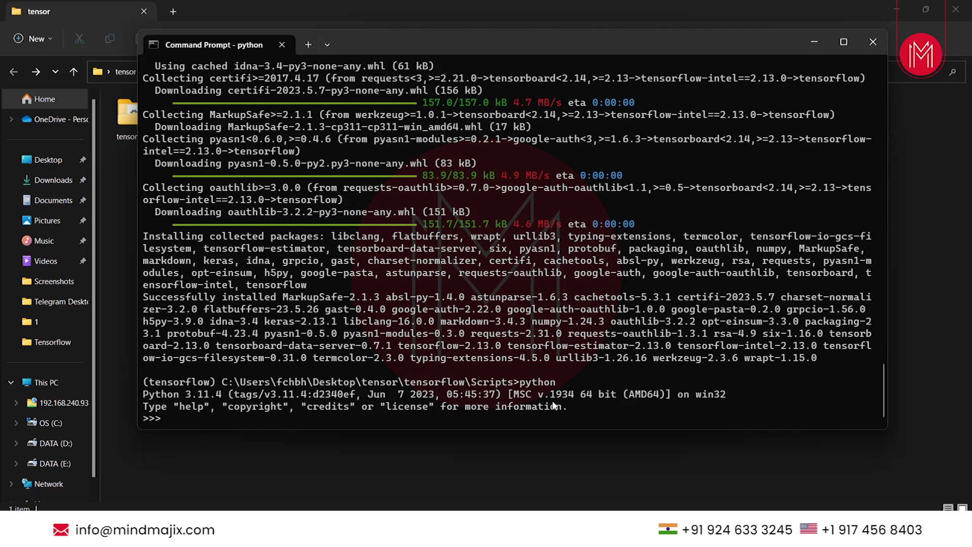
pyautogui.write('import t')
pyautogui.press('BackSpace')
pyautogui.press('BackSpace')
pyautogui.press('BackSpace')
pyautogui.press('BackSpace')
pyautogui.press('BackSpace')
pyautogui.press('BackSpace')
pyautogui.press('BackSpace')
pyautogui.press('BackSpace')
pyautogui.hotkey('ctrl', 'z')
pyautogui.press('Return')
# Clear the console with cls and start the Python interpreter in the tensorflow environment
pyautogui.write('cls')
pyautogui.press('Return')
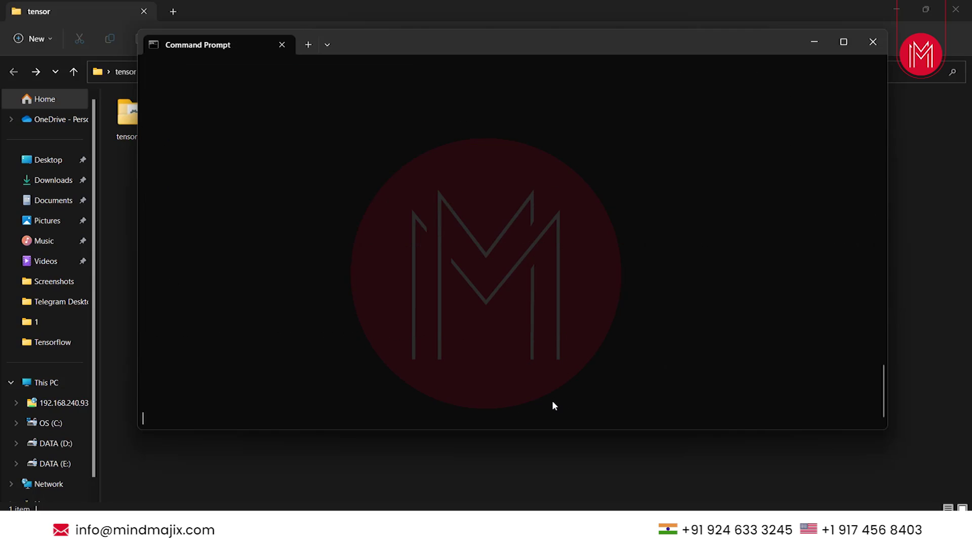
pyautogui.write('python')
pyautogui.press('Return')
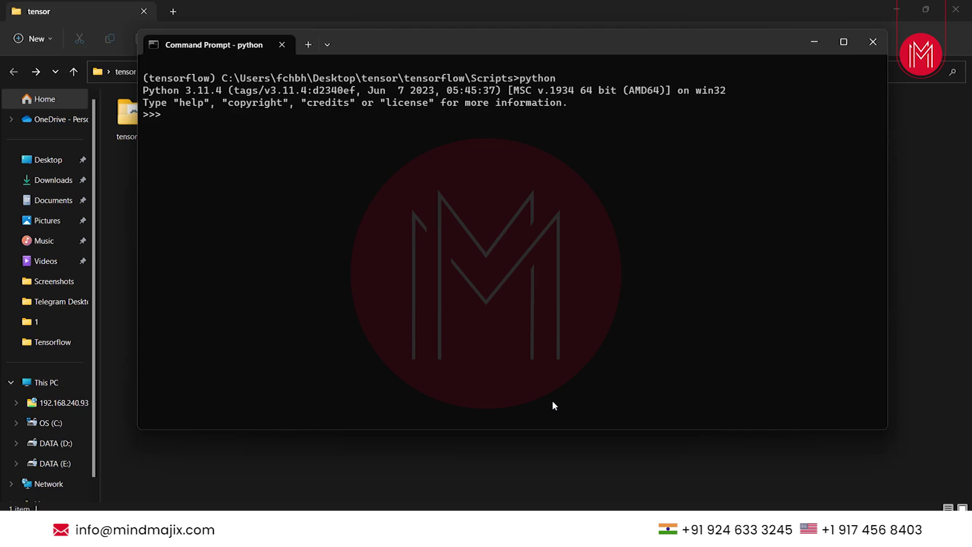
pyautogui.press('Return')
pyautogui.press('Return')
# Import tensorflow as tf and print its version with print(tf.__version__)
pyautogui.write('import tensorflow ')
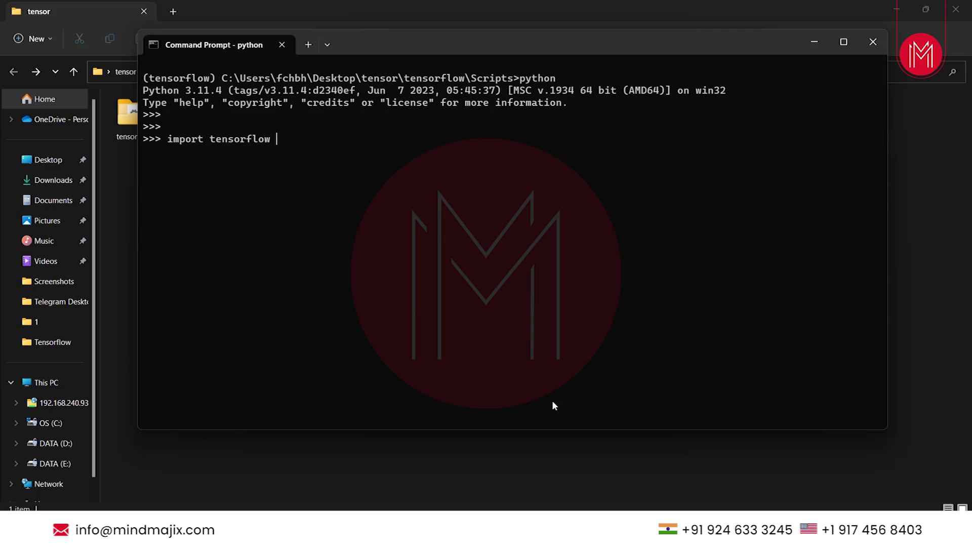
pyautogui.write('as tf')
pyautogui.press('Return')
pyautogui.write('print(tf.__vers')
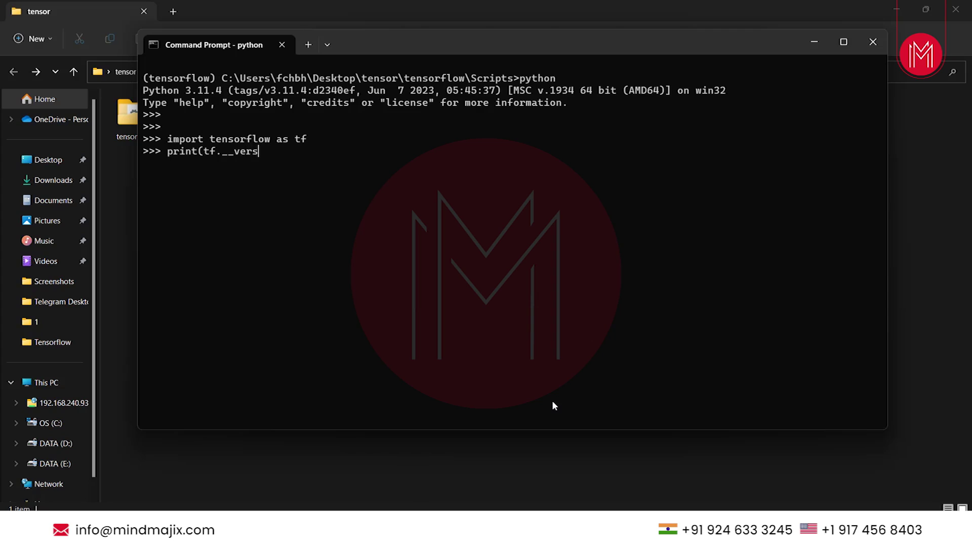
pyautogui.write('ion__)')
pyautogui.press('Return')
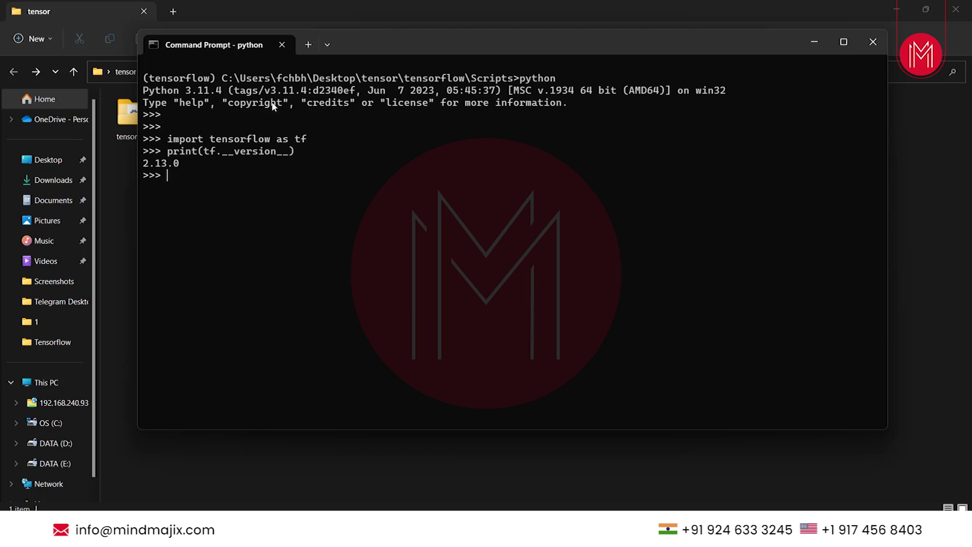
# Highlight the printed TensorFlow version number in the console to check it
pyautogui.moveTo(360, 43); pyautogui.dragTo(465, 55)
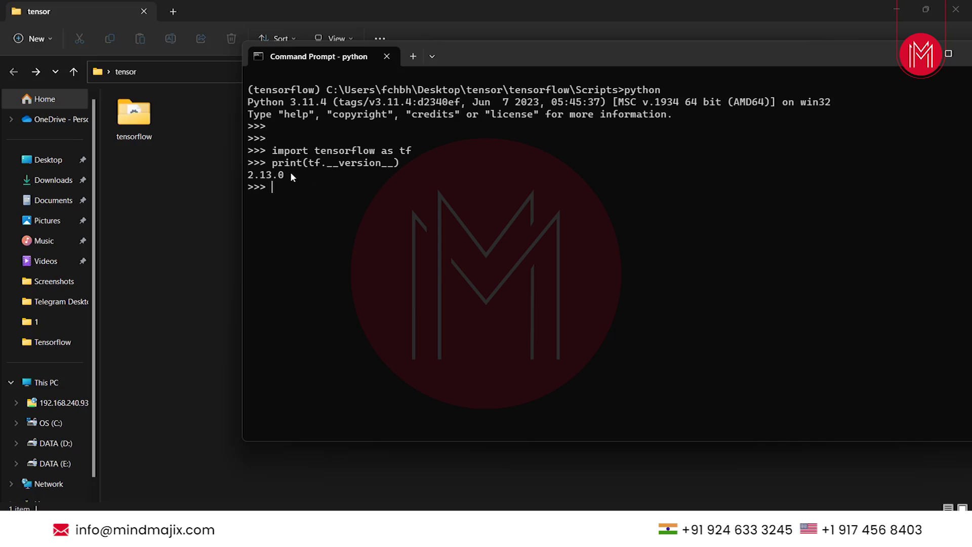
pyautogui.moveTo(292, 174); pyautogui.dragTo(249, 176)
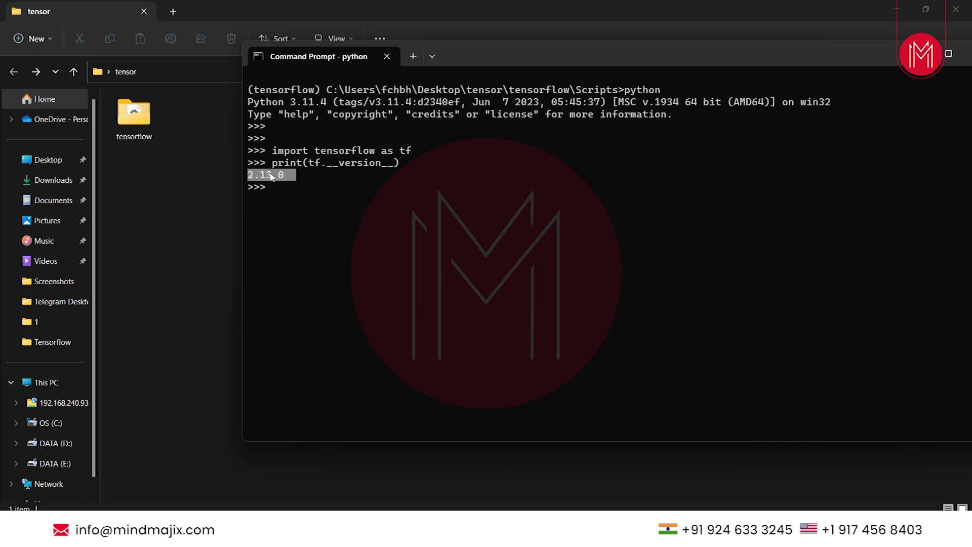
pyautogui.hotkey('ctrl', 'c')
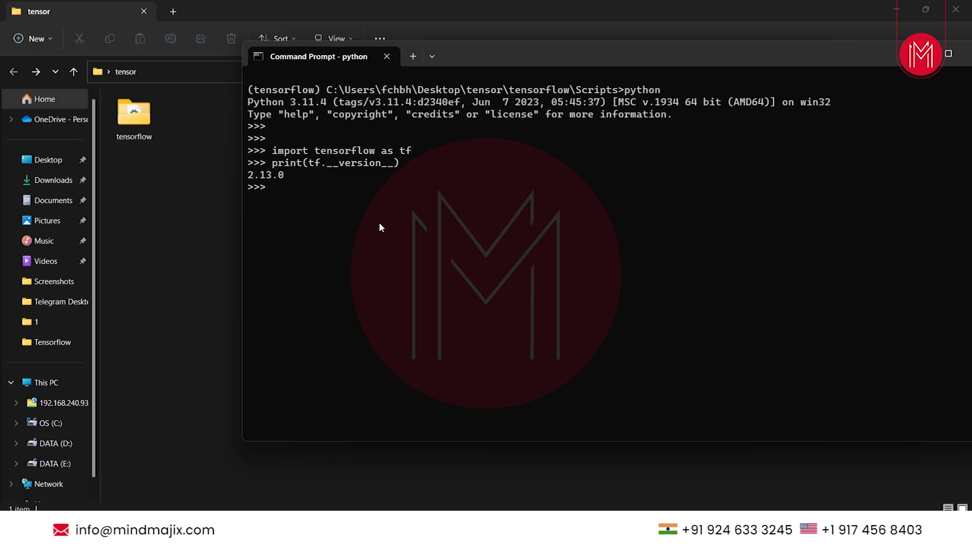
pyautogui.moveTo(484, 55); pyautogui.dragTo(399, 57)
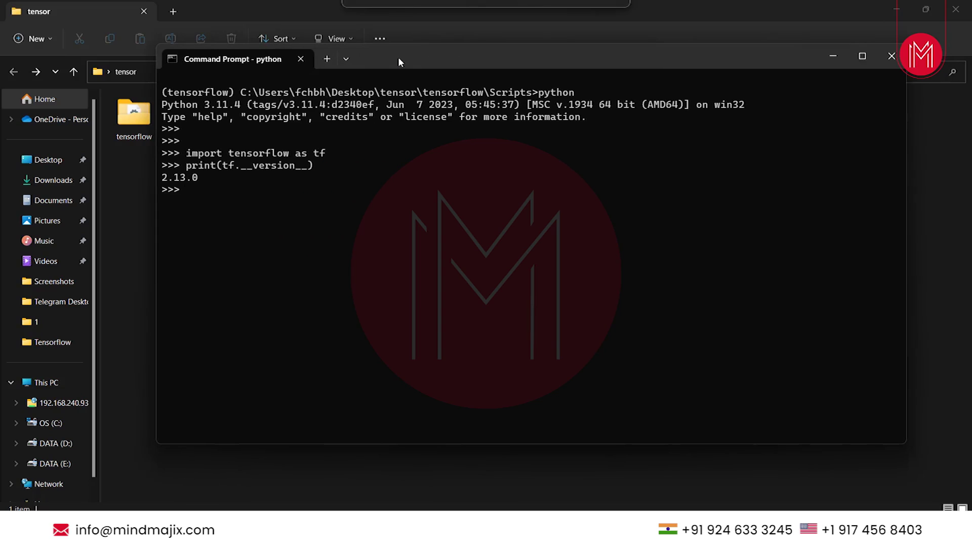